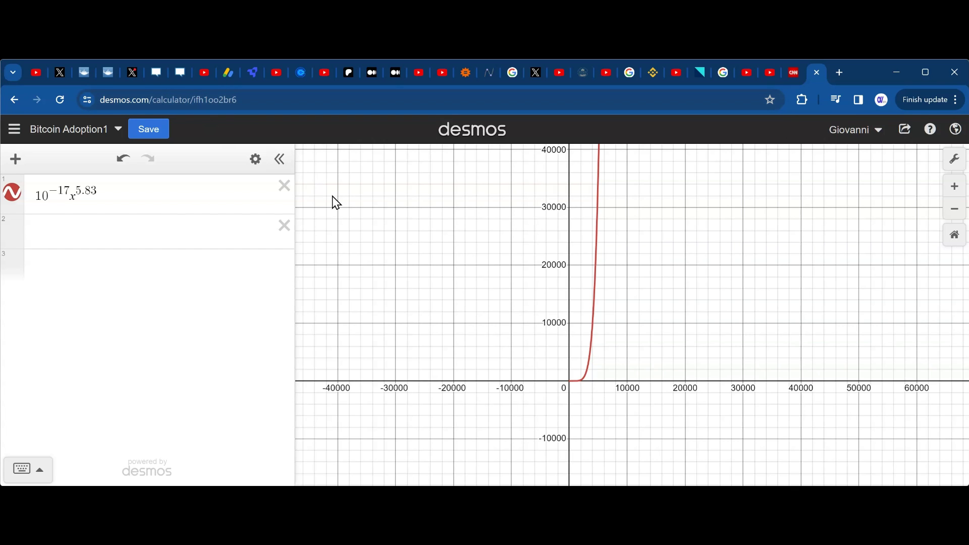
- Examine where the 10^-17·x^5.83 curve starts to rise steeply near the origin
scroll(597, 275, "up", 1)
scroll(593, 272, "up", 3)
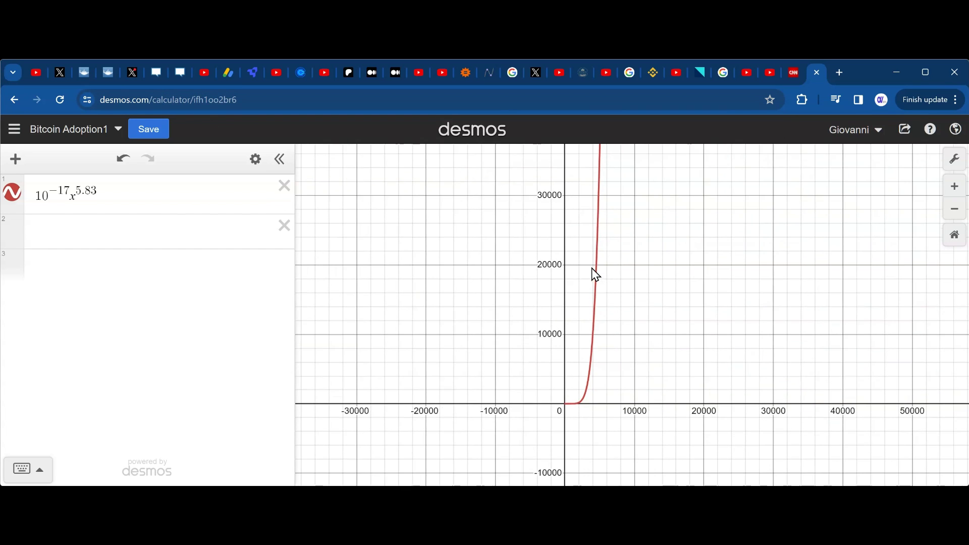
left_click_drag(635, 290, 693, 225)
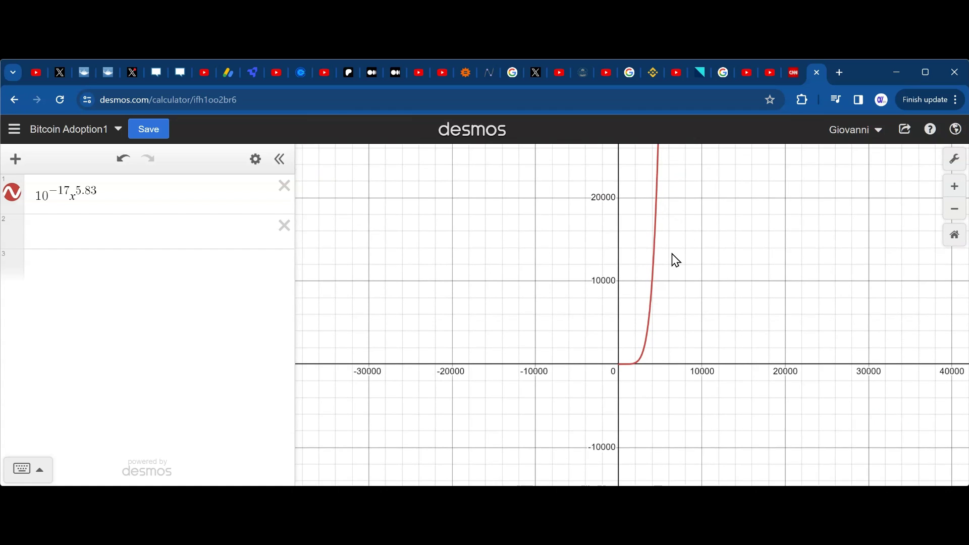
scroll(675, 261, "up", 1)
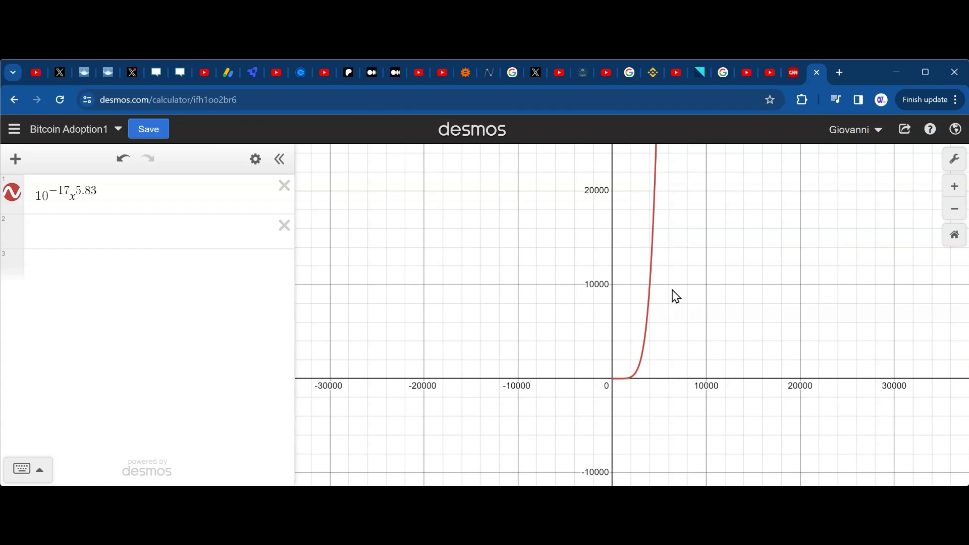
scroll(674, 290, "up", 1)
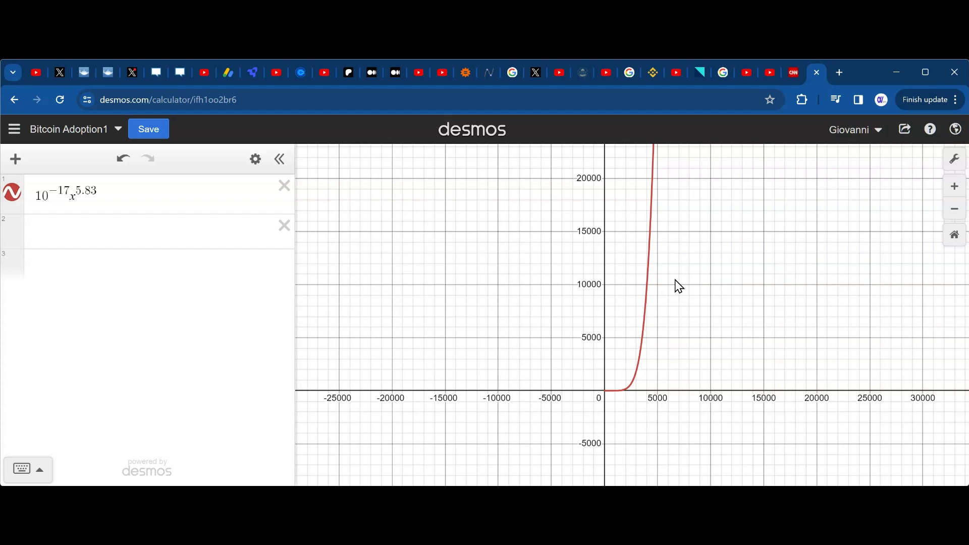
- Replace the first expression with x^2 to plot a simple quadratic power function
left_click(185, 192)
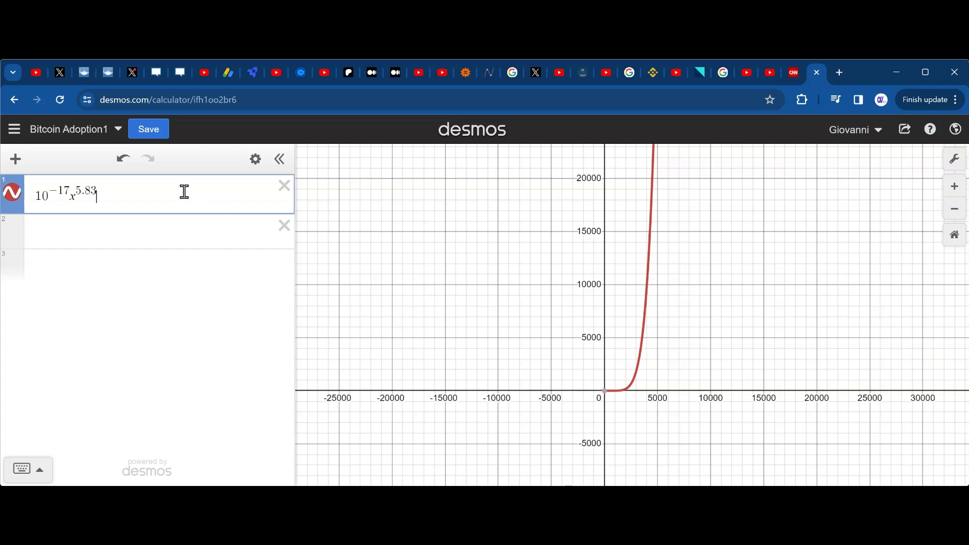
key("BackSpace")
key("BackSpace")
key("BackSpace")
key("BackSpace")
key("BackSpace")
key("BackSpace")
key("BackSpace")
key("BackSpace")
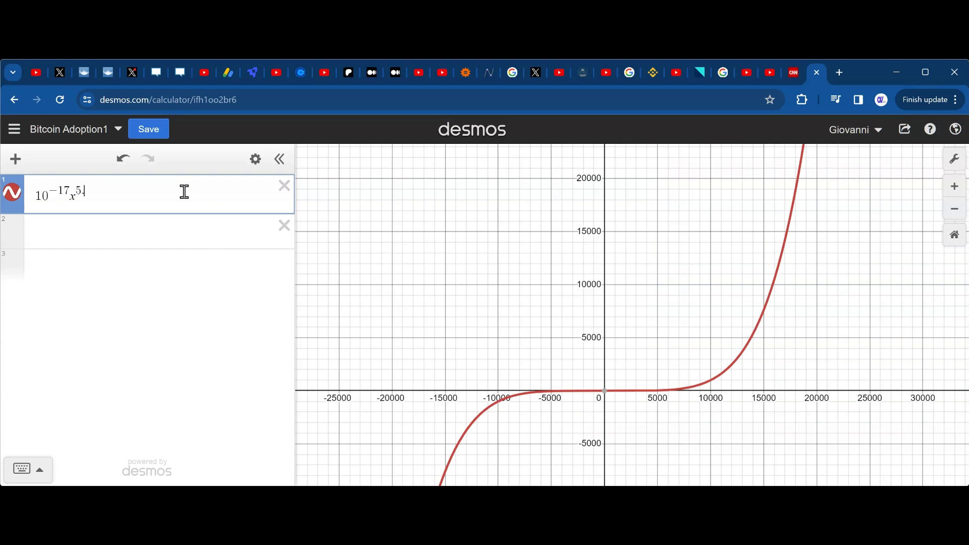
key("BackSpace")
key("BackSpace")
key("BackSpace")
key("BackSpace")
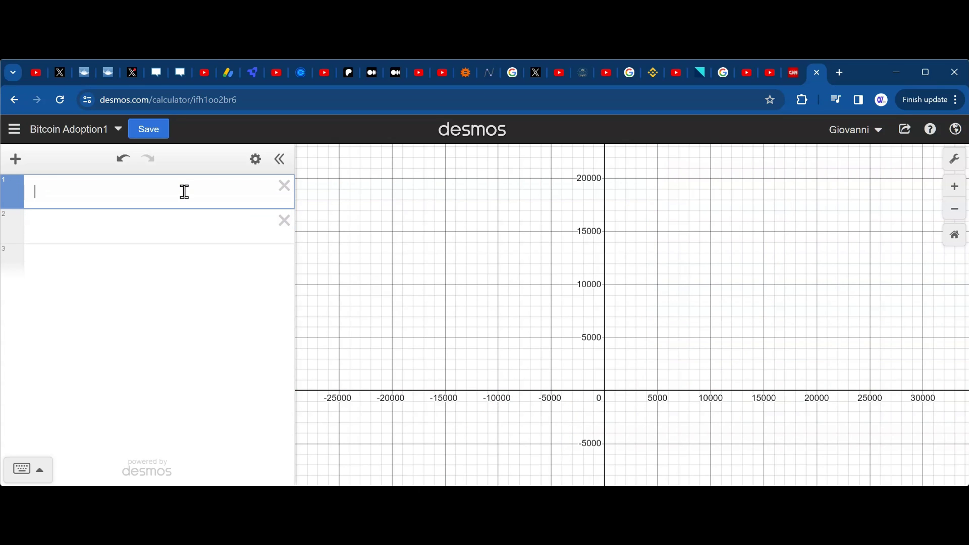
type("x")
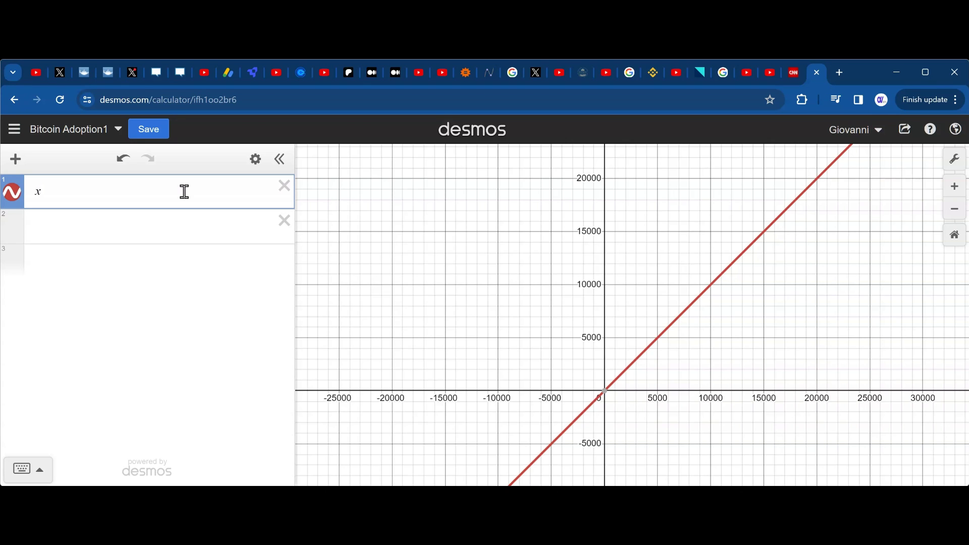
type("^")
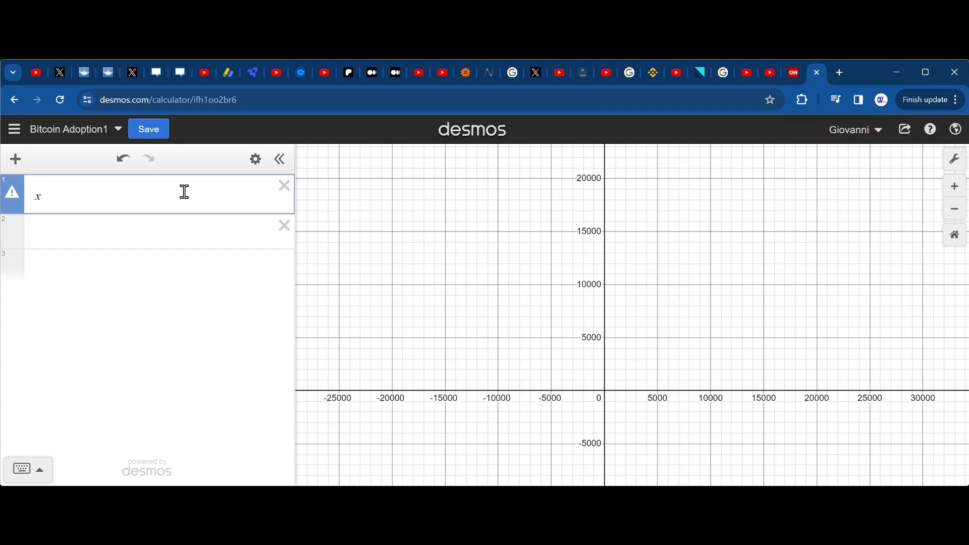
type("2")
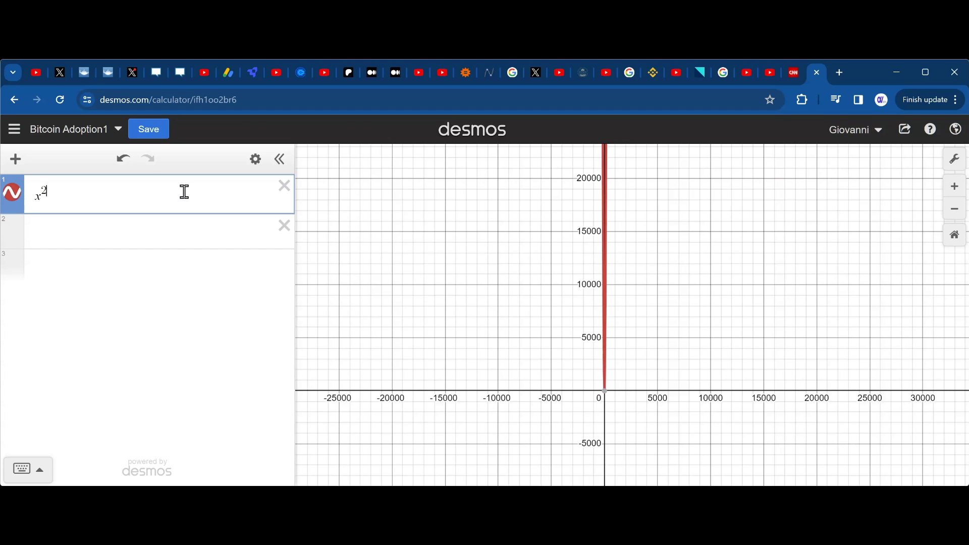
- Trace the positive branch of the x^2 parabola around y = 400 to read its coordinates
scroll(570, 274, "up", 5)
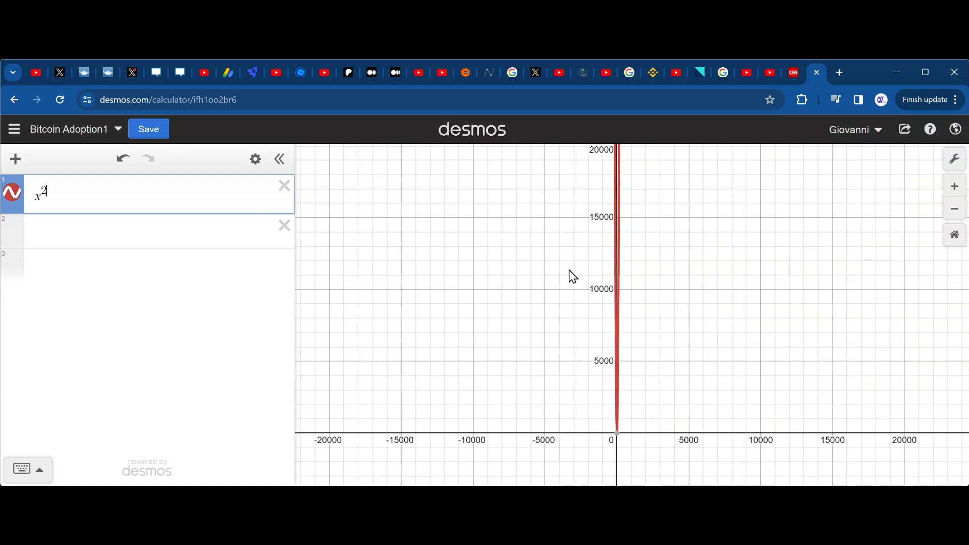
left_click_drag(554, 281, 471, 233)
scroll(475, 260, "up", 5)
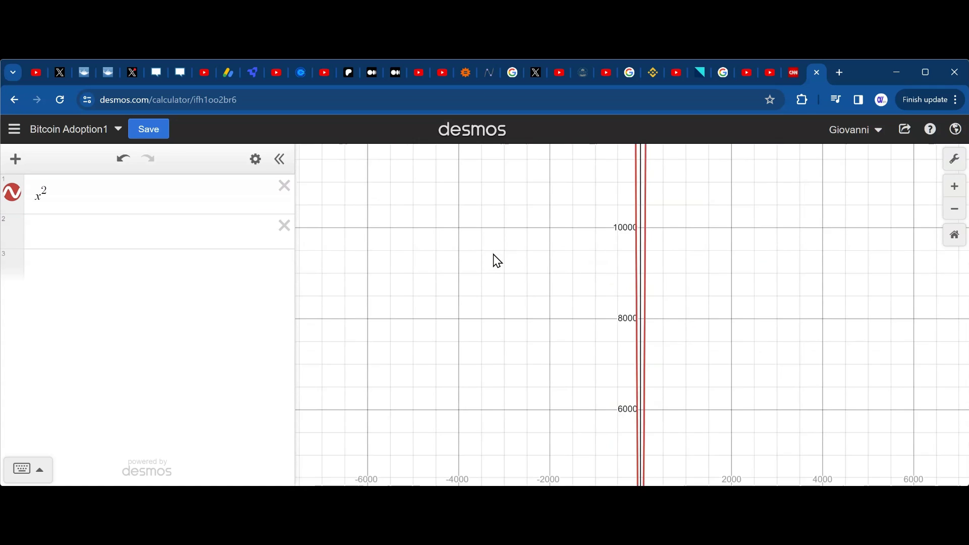
scroll(475, 259, "up", 2)
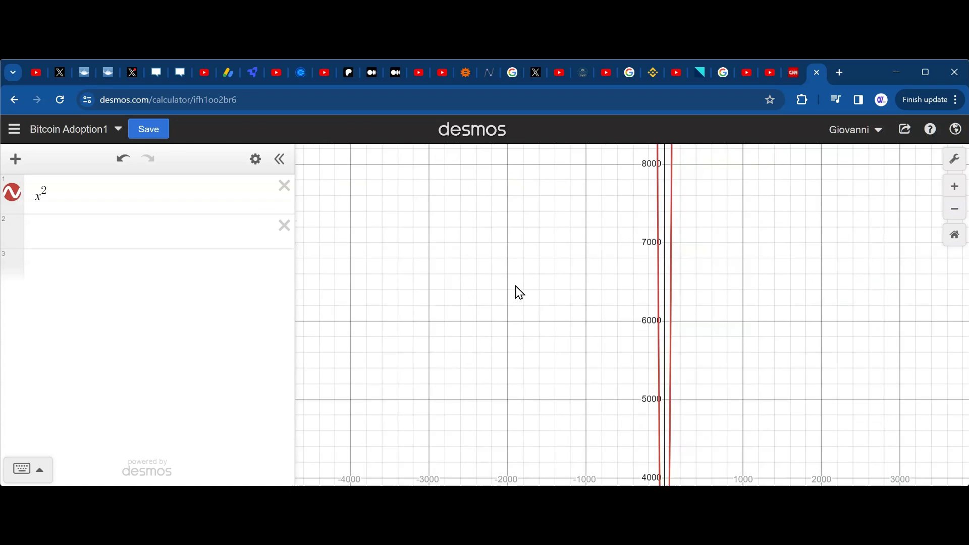
left_click_drag(517, 293, 528, 188)
left_click_drag(563, 344, 562, 253)
left_click_drag(547, 319, 547, 212)
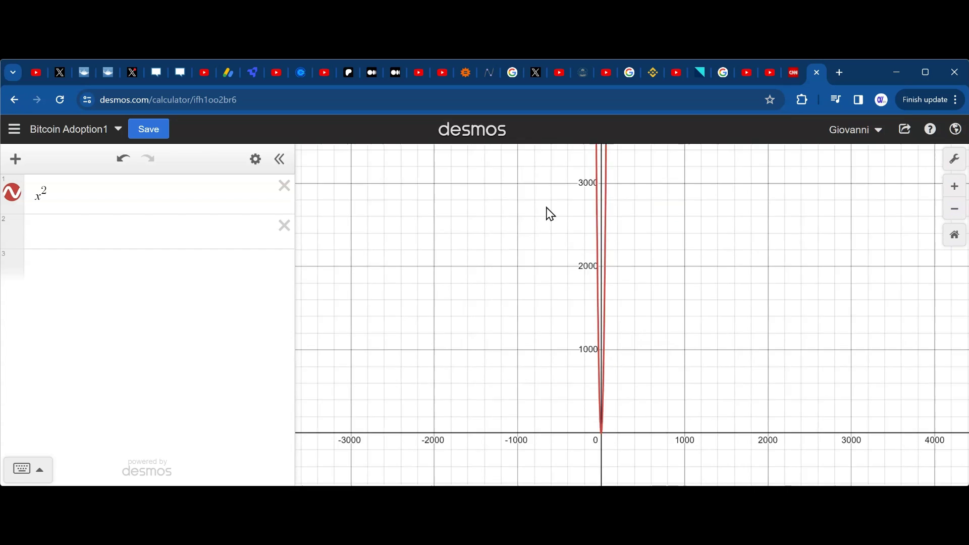
left_click_drag(575, 299, 575, 227)
scroll(575, 227, "up", 2)
scroll(577, 231, "up", 5)
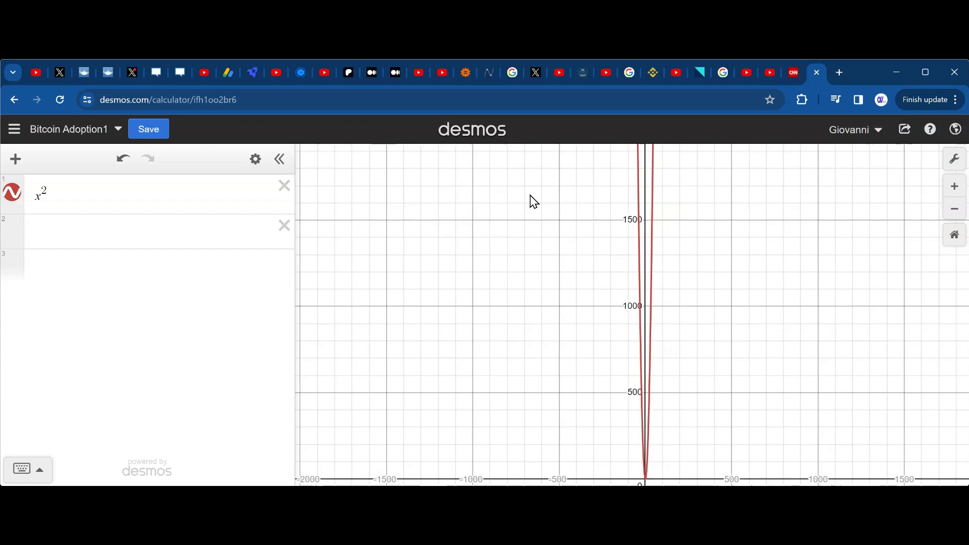
left_click_drag(514, 238, 465, 160)
scroll(472, 206, "up", 3)
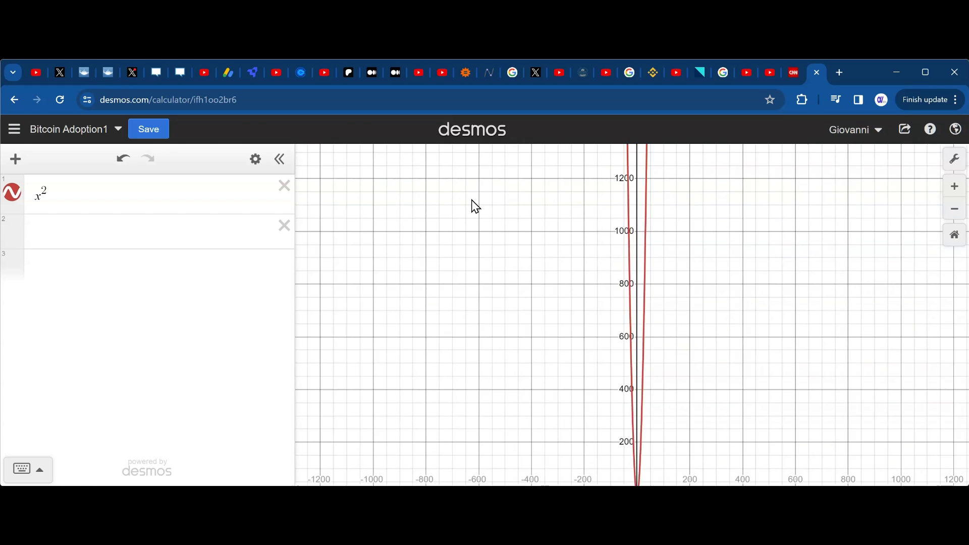
left_click_drag(510, 236, 461, 173)
scroll(470, 195, "down", 3)
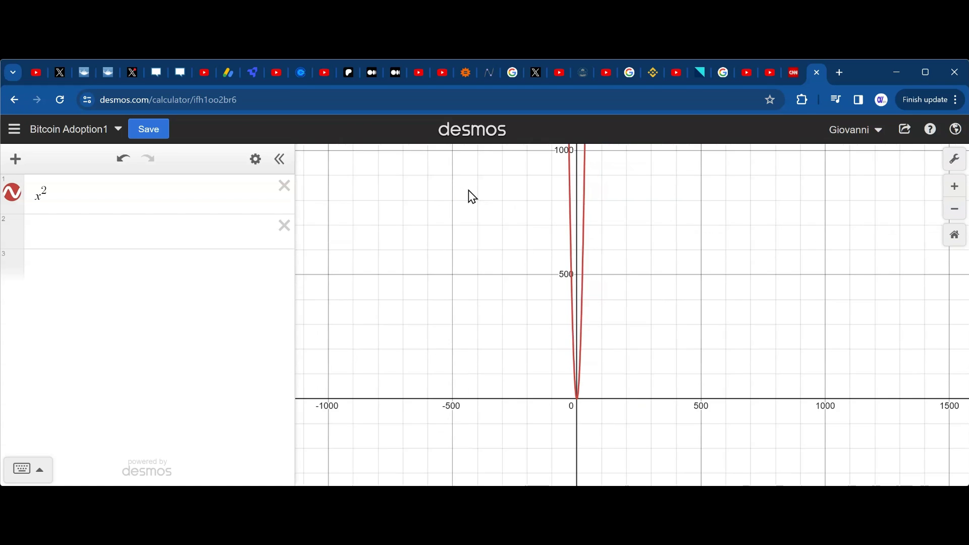
scroll(470, 197, "up", 1)
scroll(498, 246, "up", 2)
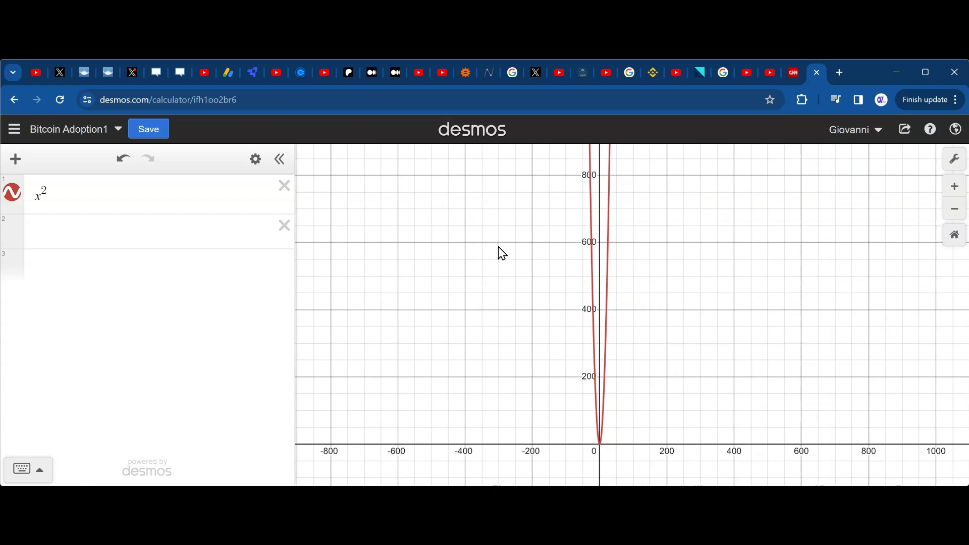
left_click(606, 313)
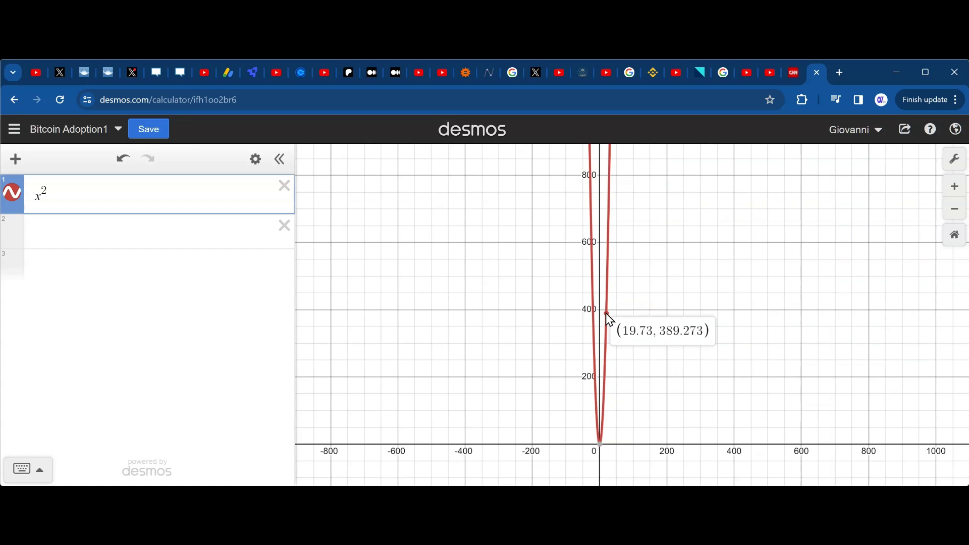
mouse_move(606, 313)
left_mouse_down()
mouse_move(606, 332)
mouse_move(607, 299)
left_mouse_up()
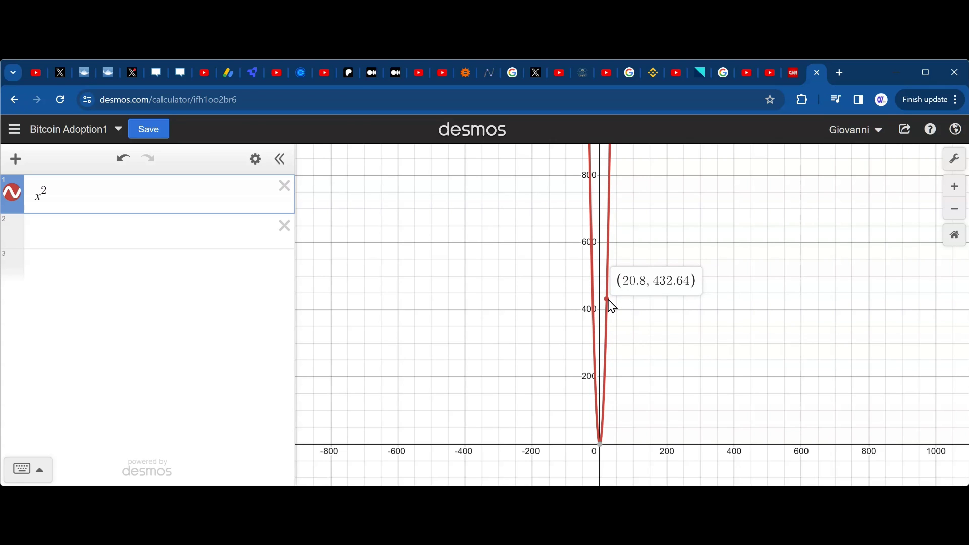
- Inspect the x^2 parabola close to the origin, tracing its positive branch at x = 2 and further up
mouse_move(608, 301)
left_mouse_down()
mouse_move(608, 381)
mouse_move(638, 301)
mouse_move(625, 294)
mouse_move(681, 280)
left_mouse_up()
scroll(644, 387, "up", 1)
scroll(625, 293, "up", 3)
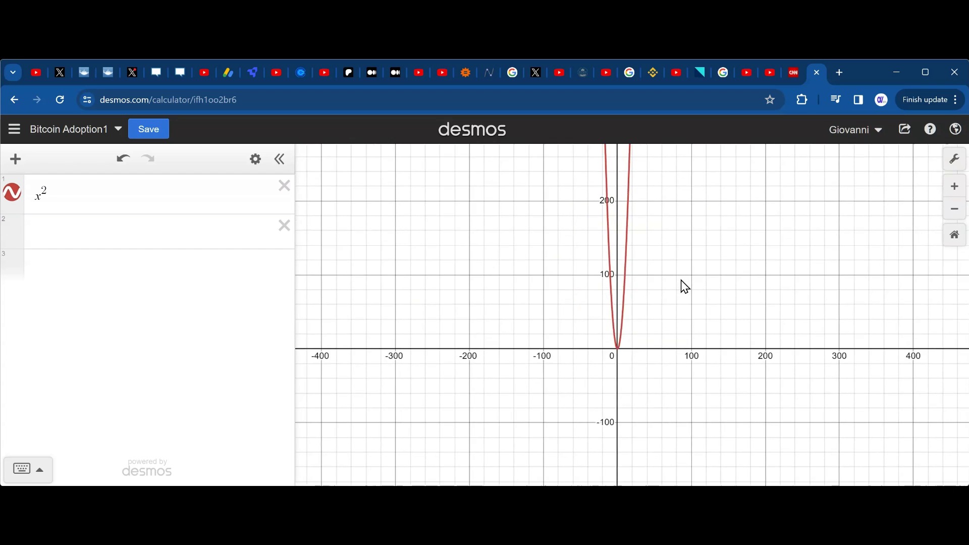
scroll(663, 308, "up", 2)
scroll(661, 311, "up", 1)
scroll(647, 323, "up", 1)
left_click_drag(647, 323, 662, 268)
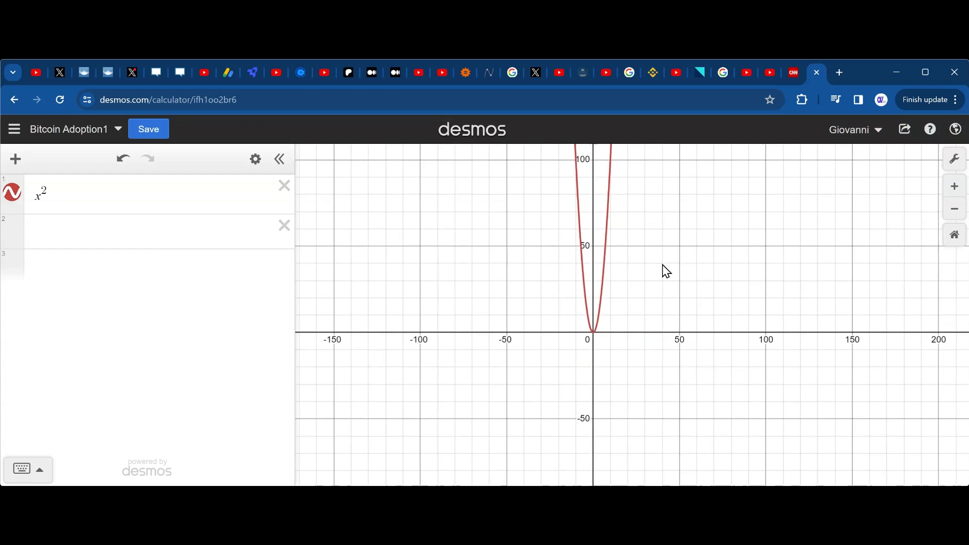
scroll(650, 292, "up", 1)
scroll(651, 292, "up", 1)
scroll(641, 303, "up", 1)
scroll(628, 304, "up", 1)
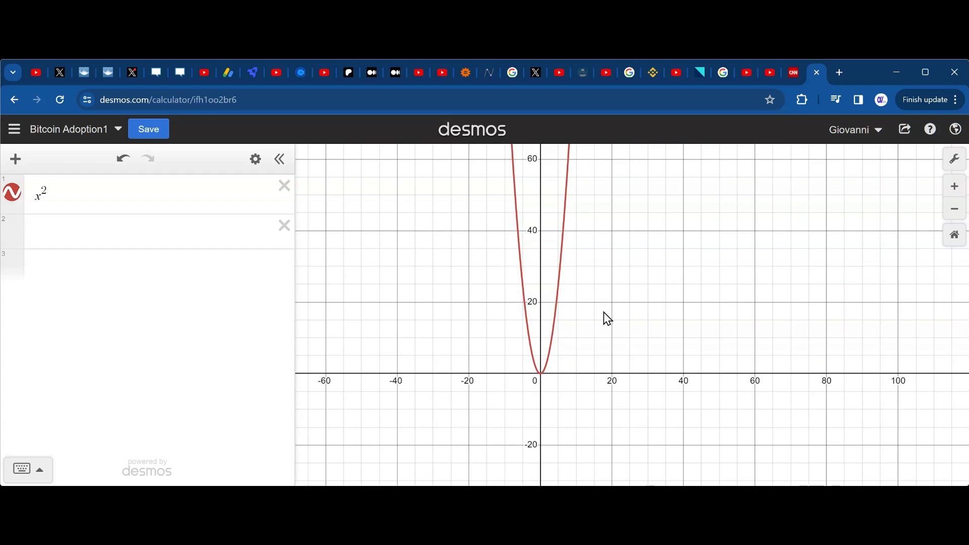
left_click_drag(604, 312, 651, 271)
scroll(646, 290, "up", 2)
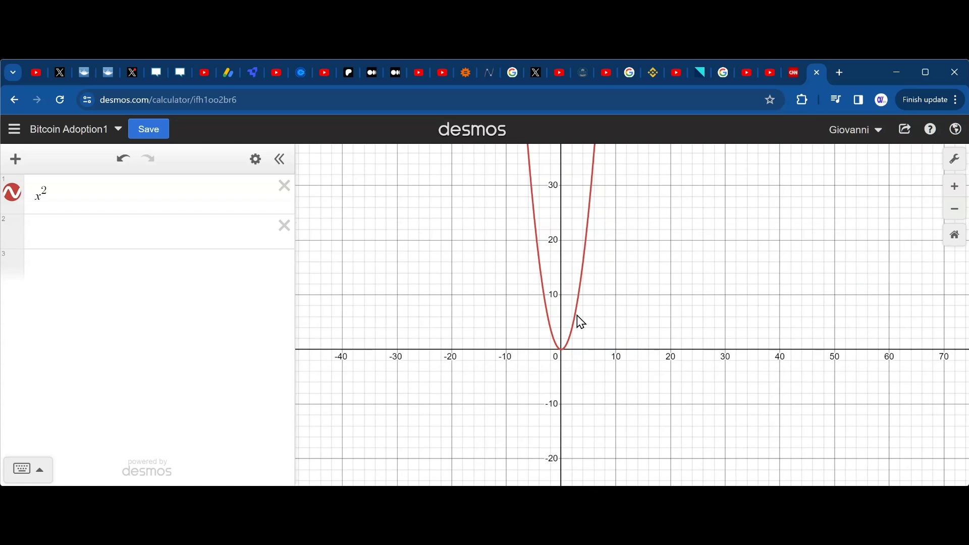
left_click(576, 316)
left_click_drag(577, 317, 575, 329)
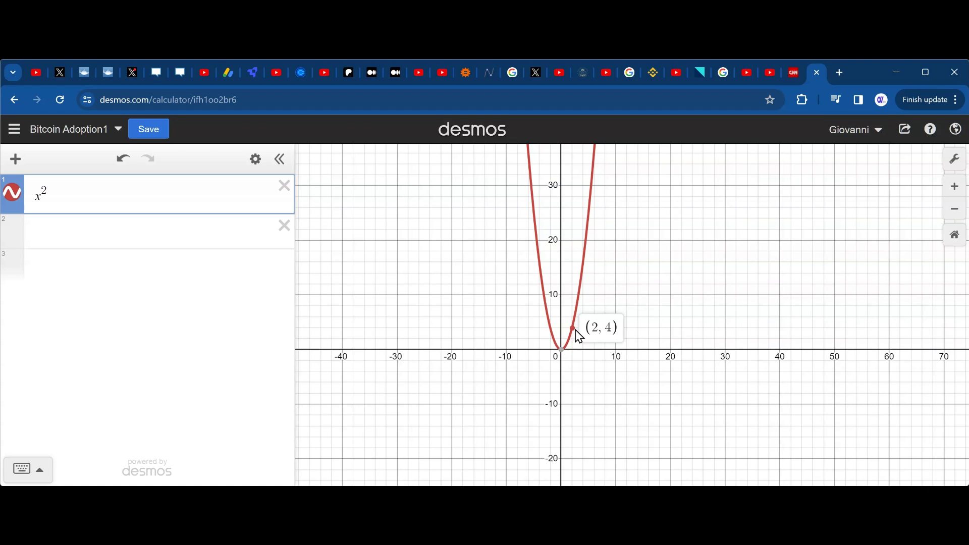
left_click_drag(576, 329, 585, 304)
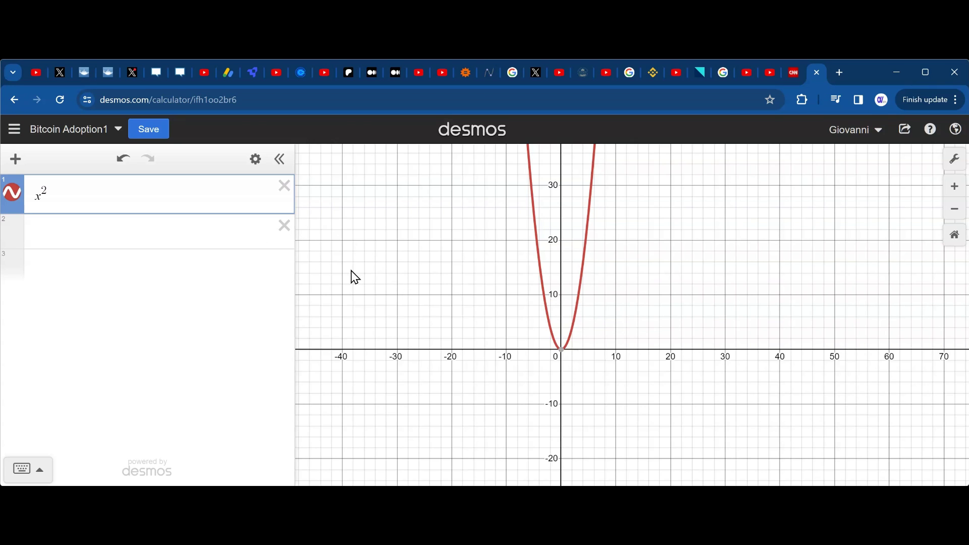
- Replace the x^2 expression with the power law 10^-17·x^5.83
left_click(153, 198)
key("BackSpace")
key("BackSpace")
key("BackSpace")
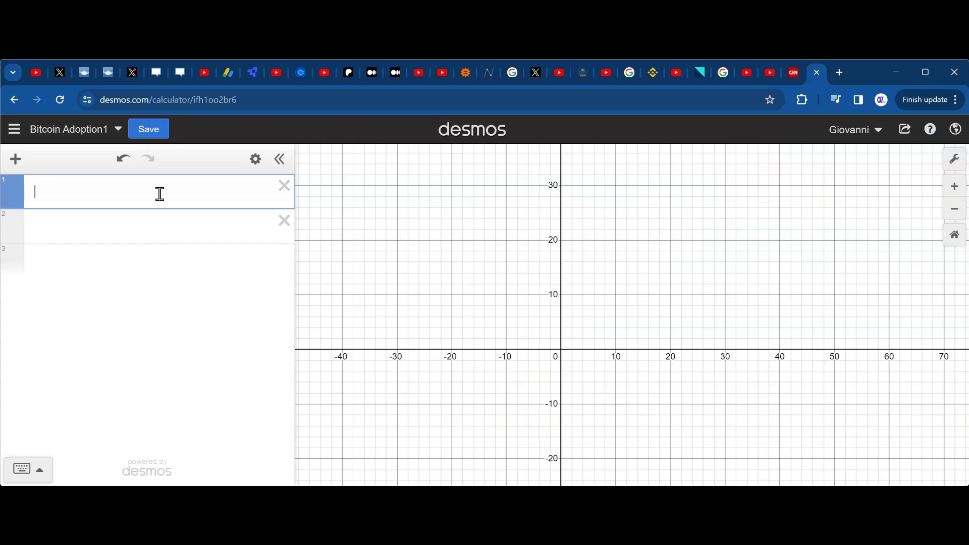
type("10^")
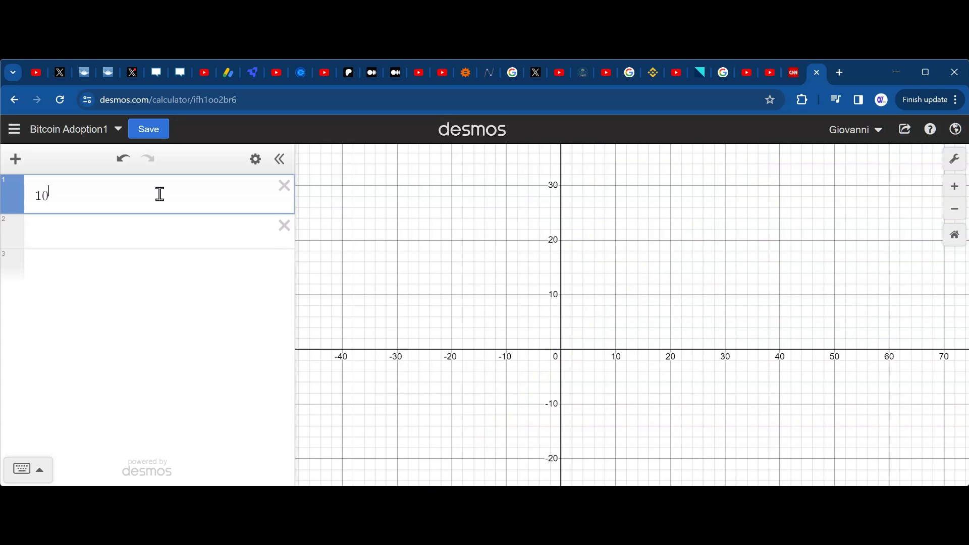
type("-17")
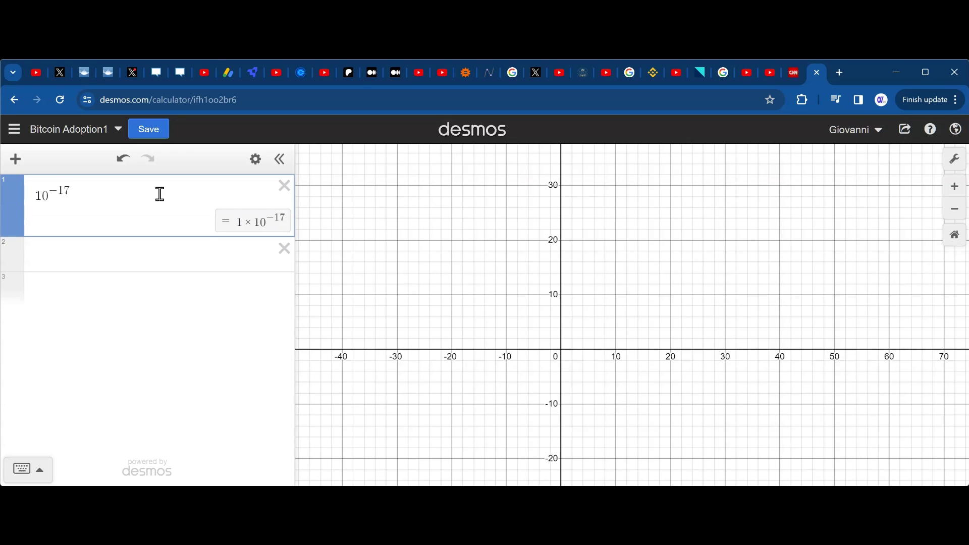
left_click(116, 201)
type("x")
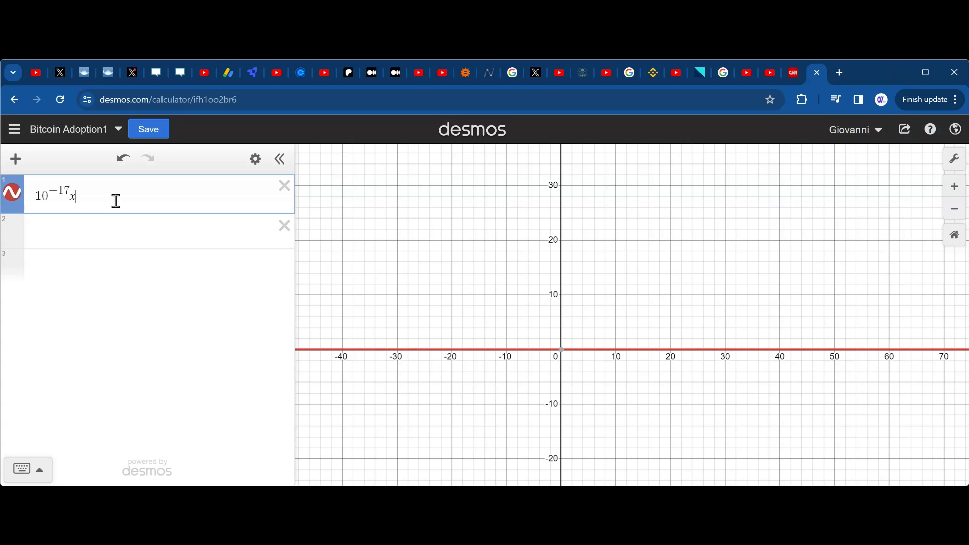
type("^5.83")
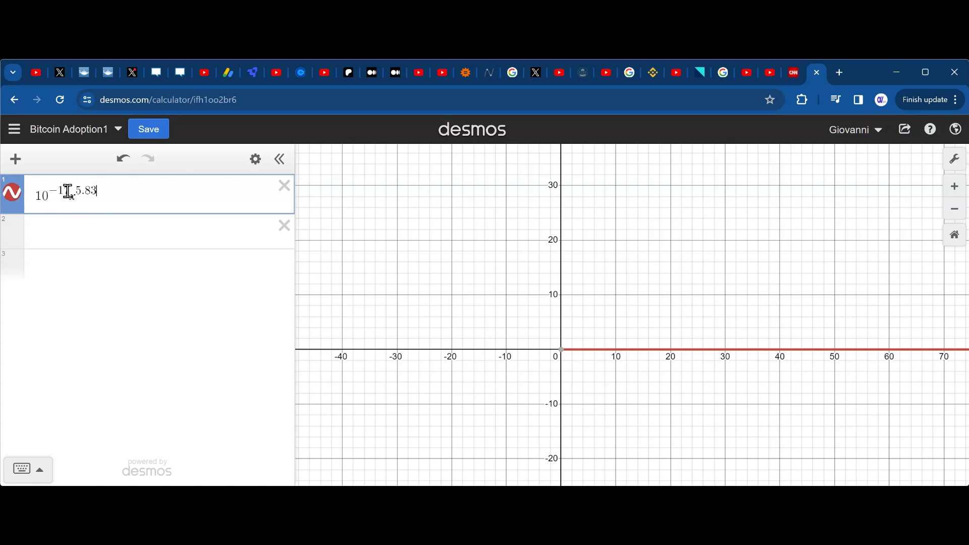
- Examine the power-law curve near the origin, selecting its x variable and tracing points within the first 100 days
scroll(581, 300, "down", 1)
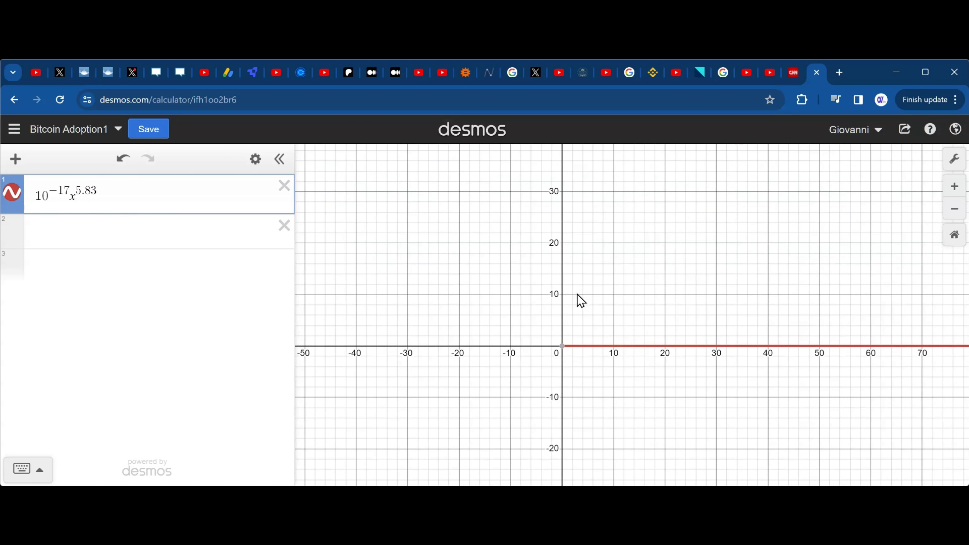
scroll(588, 282, "down", 4)
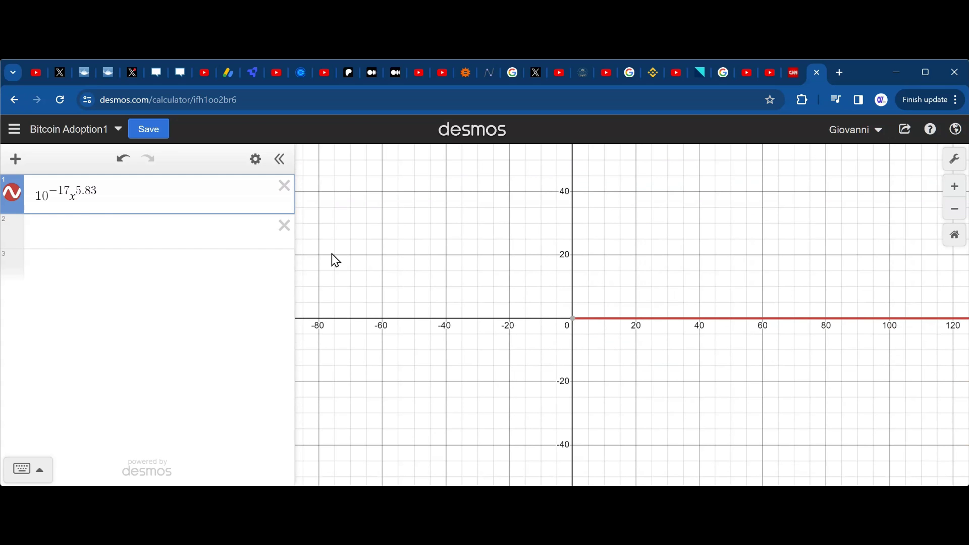
double_click(71, 197)
scroll(622, 322, "down", 5)
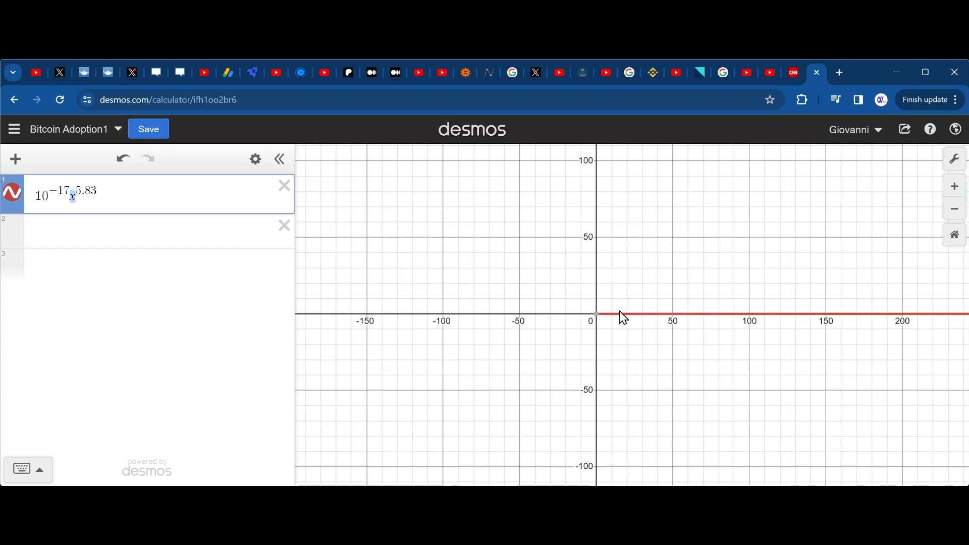
scroll(625, 318, "down", 3)
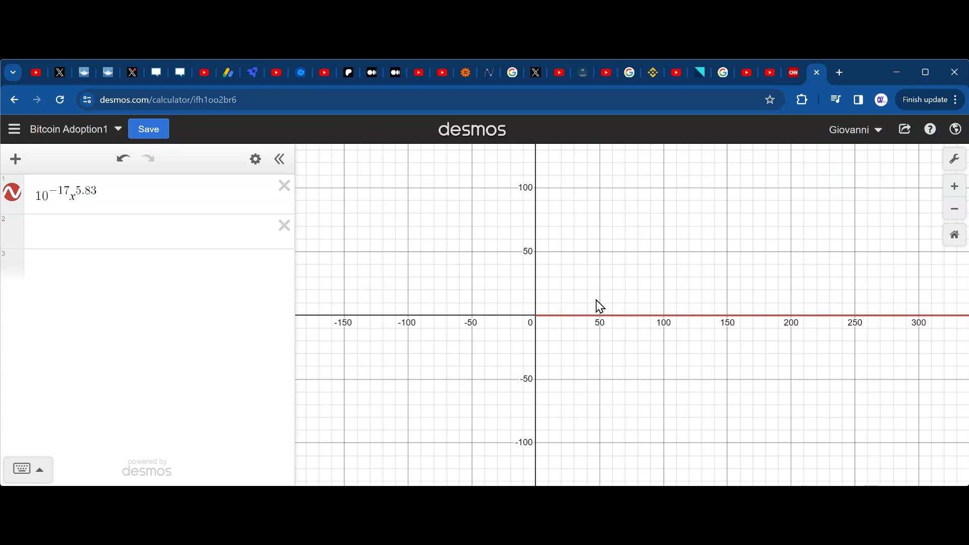
left_click(625, 316)
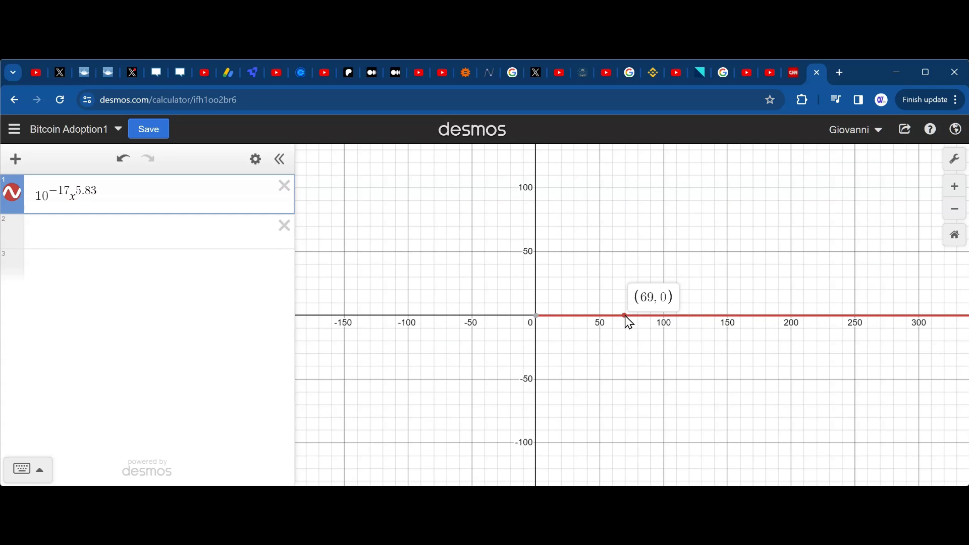
left_click_drag(625, 316, 647, 317)
scroll(651, 317, "up", 1)
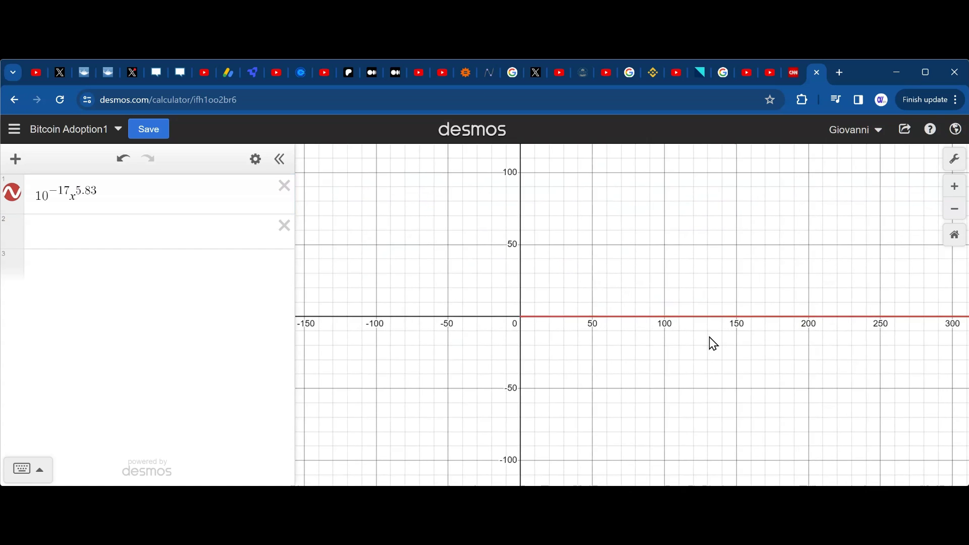
left_click_drag(713, 343, 626, 347)
left_click(622, 325)
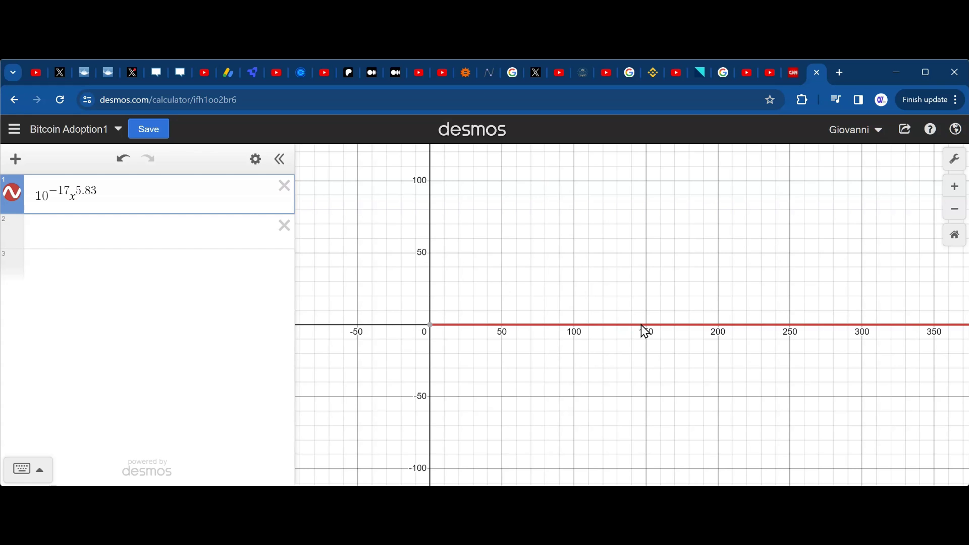
- Trace the power-law curve around x = 362, about one year in, to read its price value
scroll(645, 333, "up", 1)
scroll(652, 341, "down", 3)
scroll(648, 335, "down", 1)
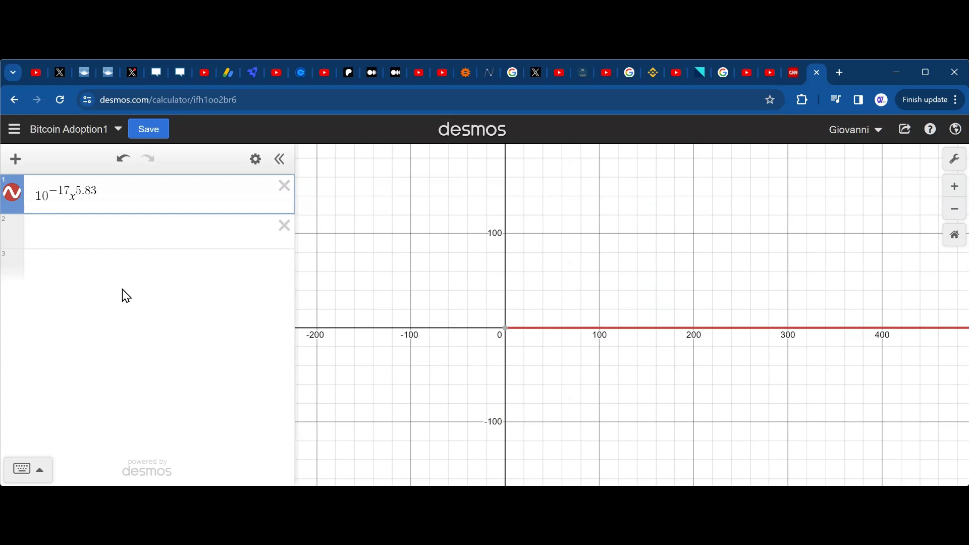
left_click_drag(639, 346, 524, 339)
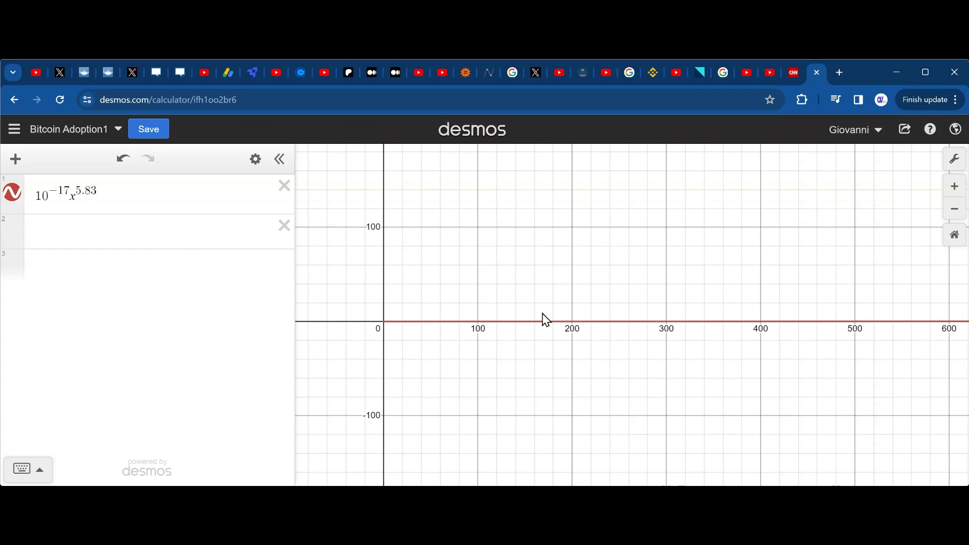
left_click_drag(553, 322, 727, 323)
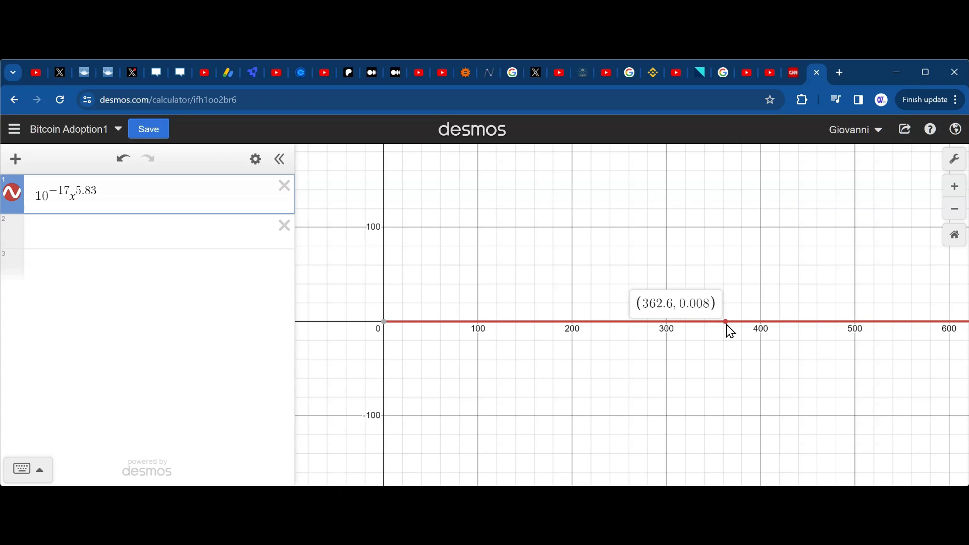
left_click_drag(726, 324, 727, 324)
left_click_drag(728, 325, 727, 325)
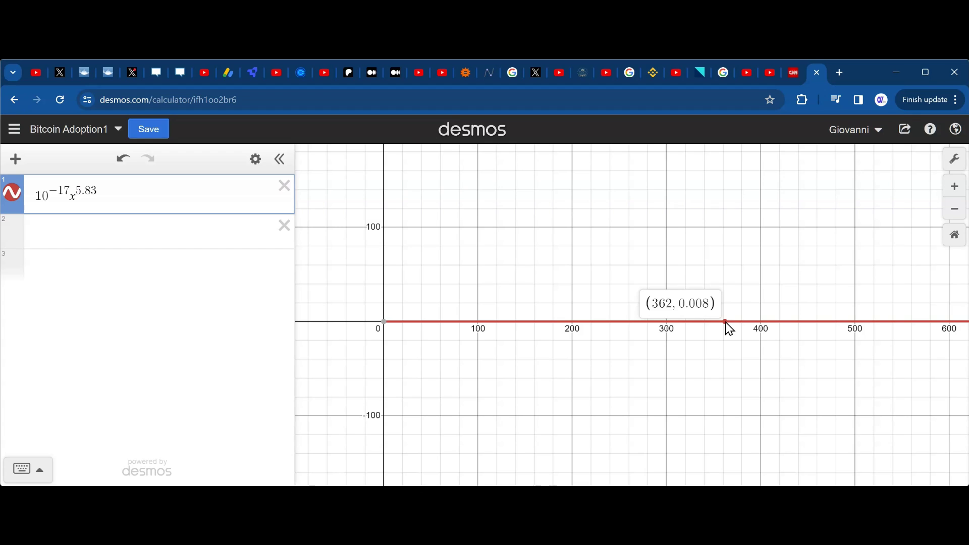
left_click_drag(725, 323, 725, 322)
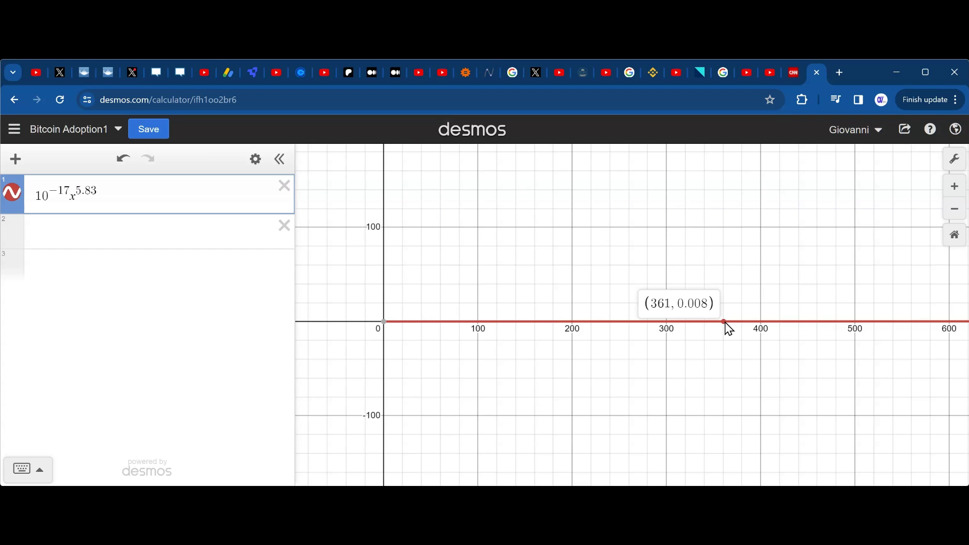
left_click(729, 326)
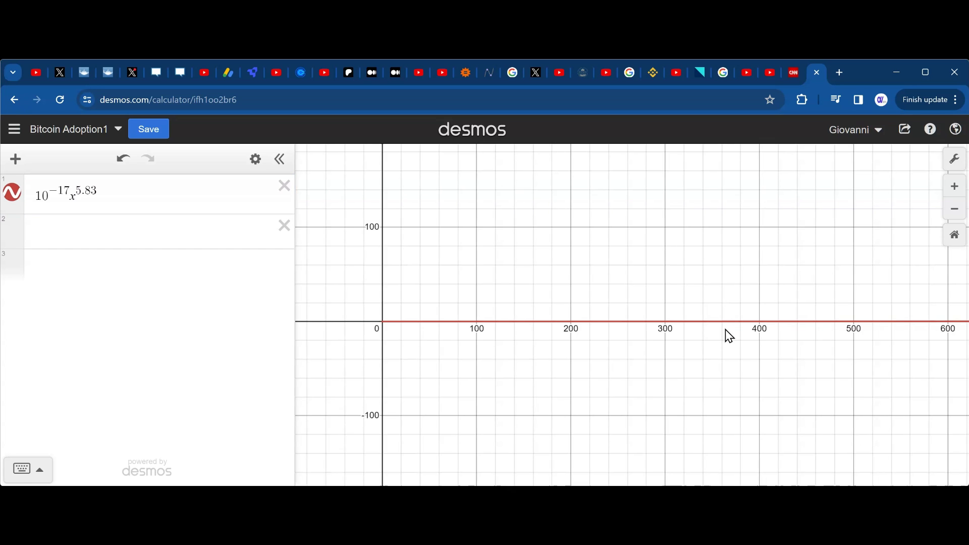
- Examine how the power-law curve rises from the origin out to x values beyond 2000
left_click_drag(725, 329, 651, 331)
scroll(647, 326, "up", 5)
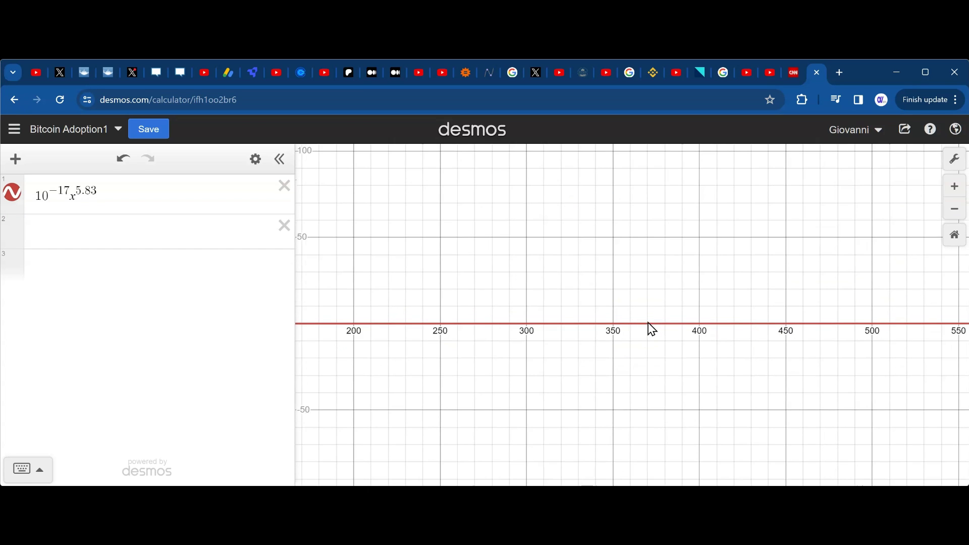
scroll(656, 333, "right", 5)
scroll(574, 318, "down", 5)
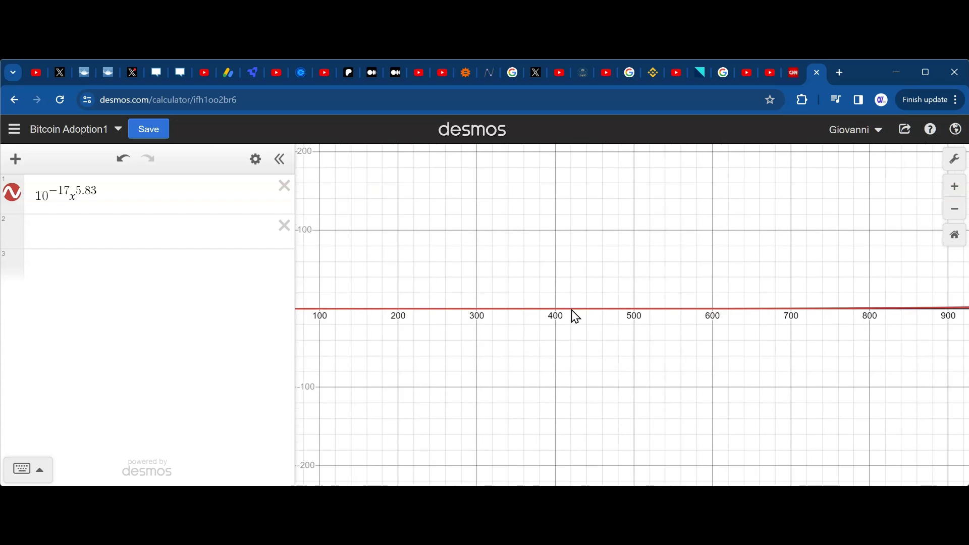
scroll(571, 310, "down", 8)
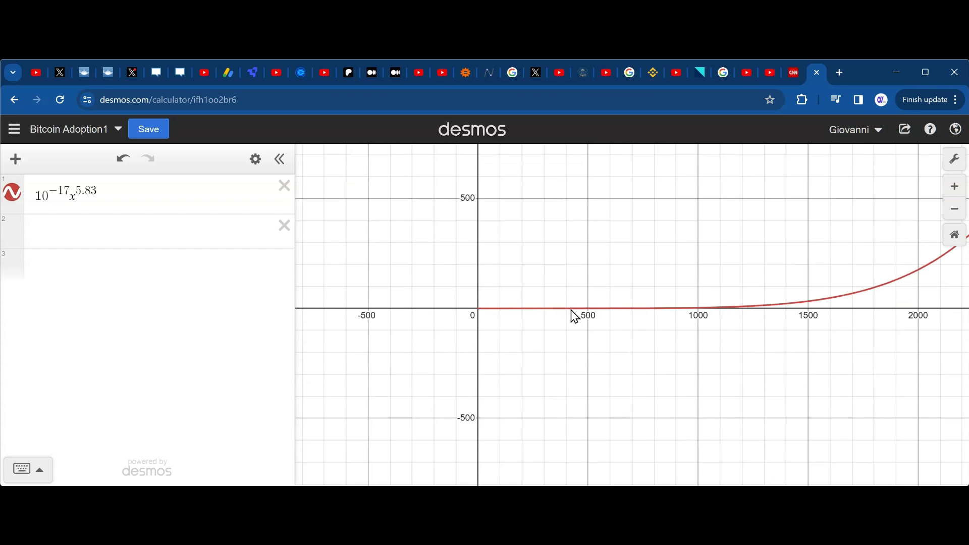
scroll(571, 310, "down", 5)
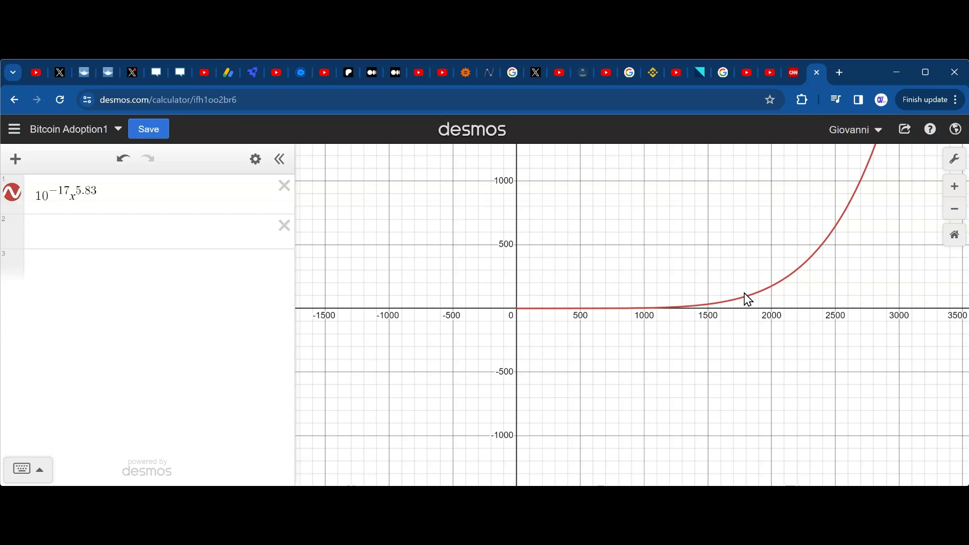
scroll(723, 305, "up", 5)
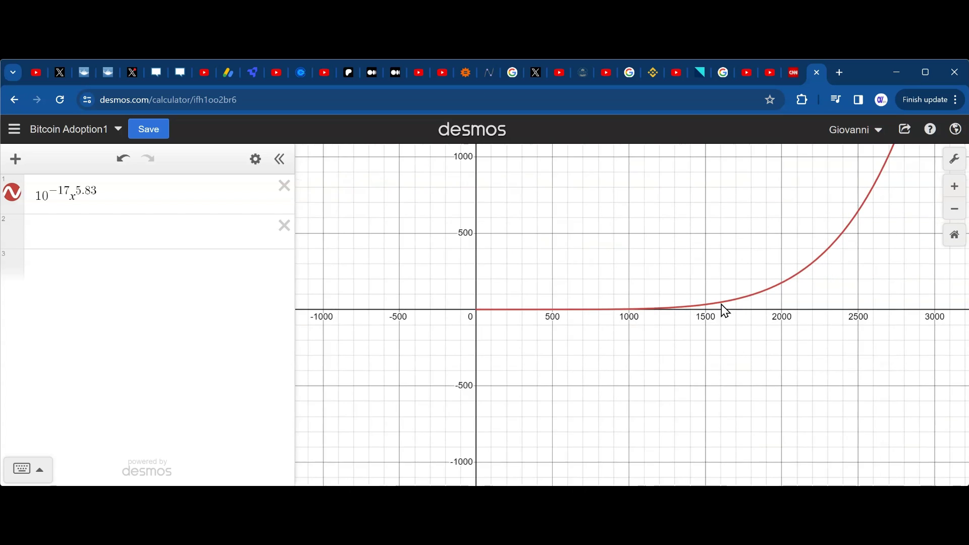
scroll(722, 304, "up", 3)
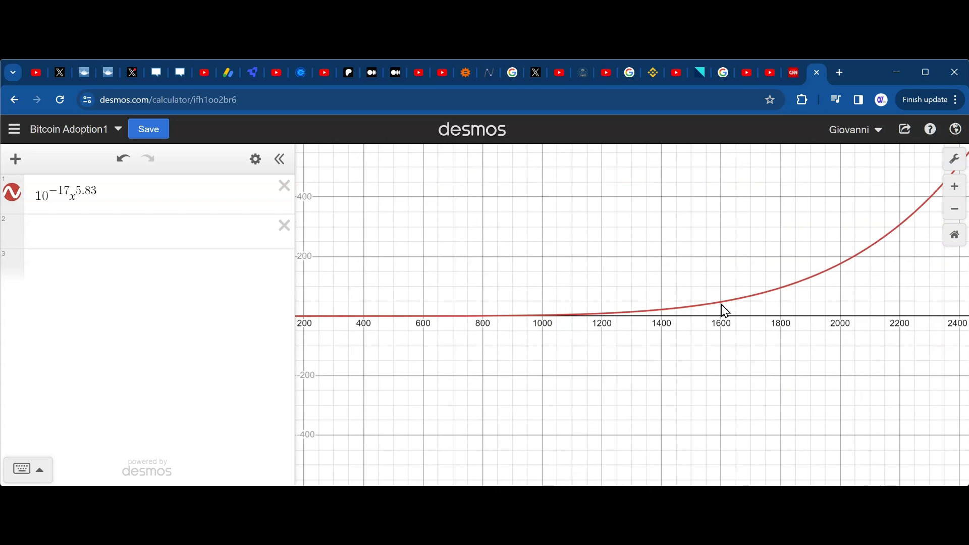
scroll(722, 304, "down", 4)
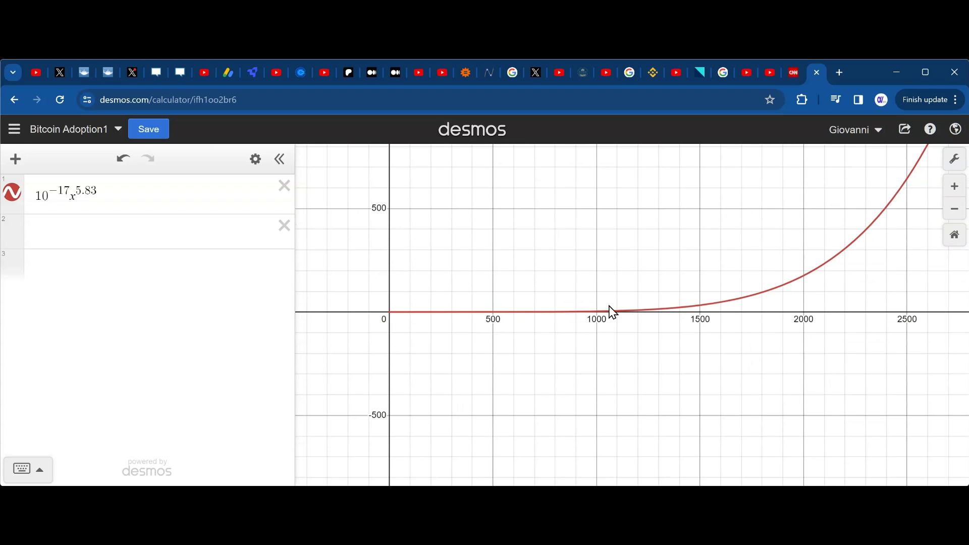
- Trace the power-law curve where it reaches about y = 500 and open a blank browser tab for a calculation
left_click(885, 211)
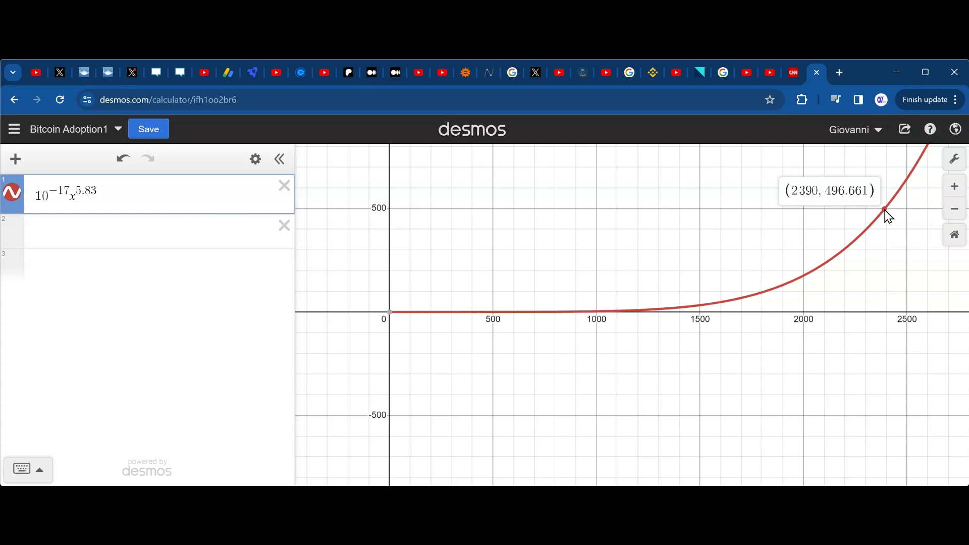
left_click_drag(885, 210, 882, 207)
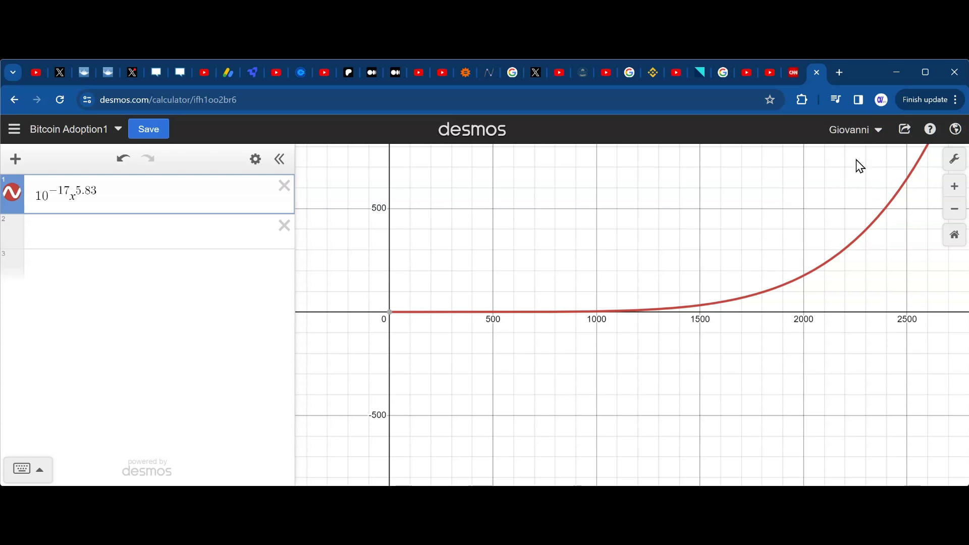
left_click(843, 76)
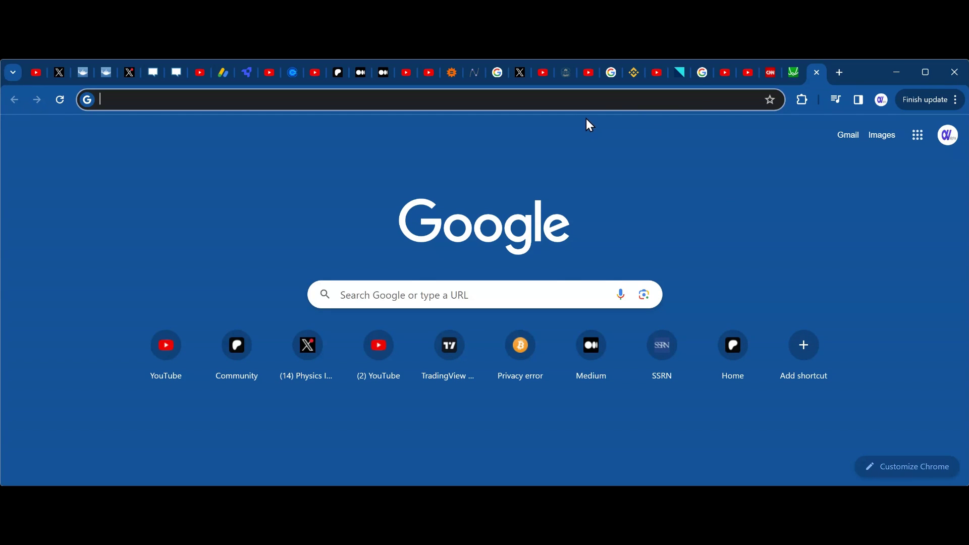
left_click(794, 76)
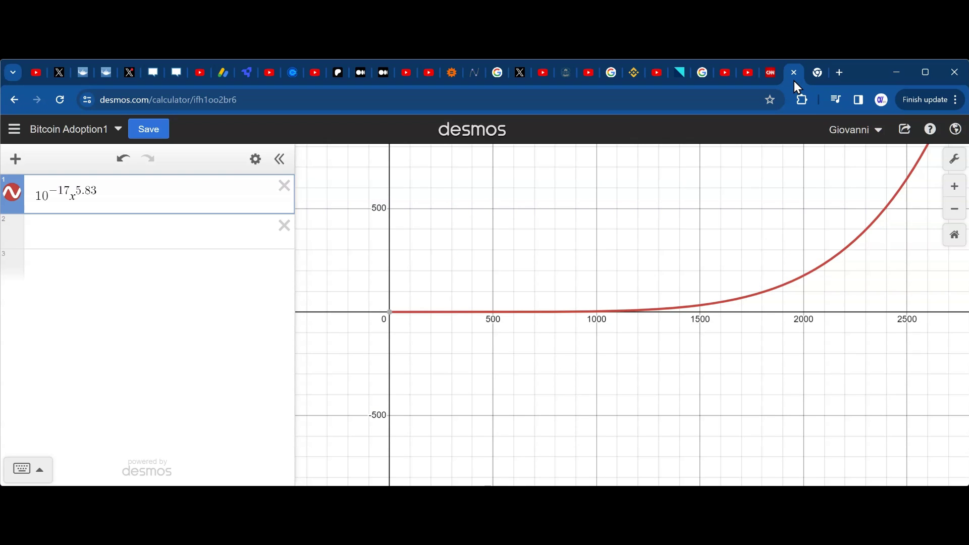
left_click(886, 208)
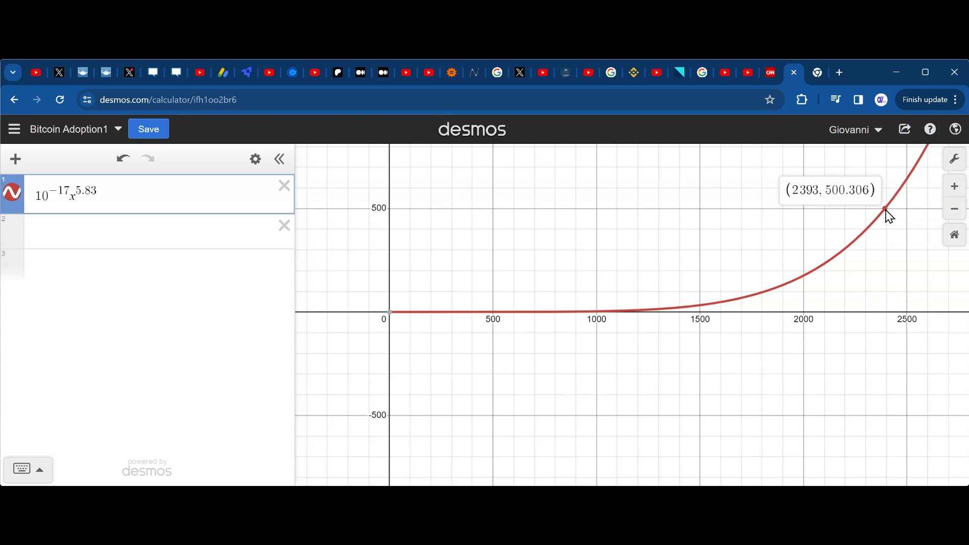
- Switch to the blank browser tab and calculate 2400/365 with a Google search
left_click(816, 76)
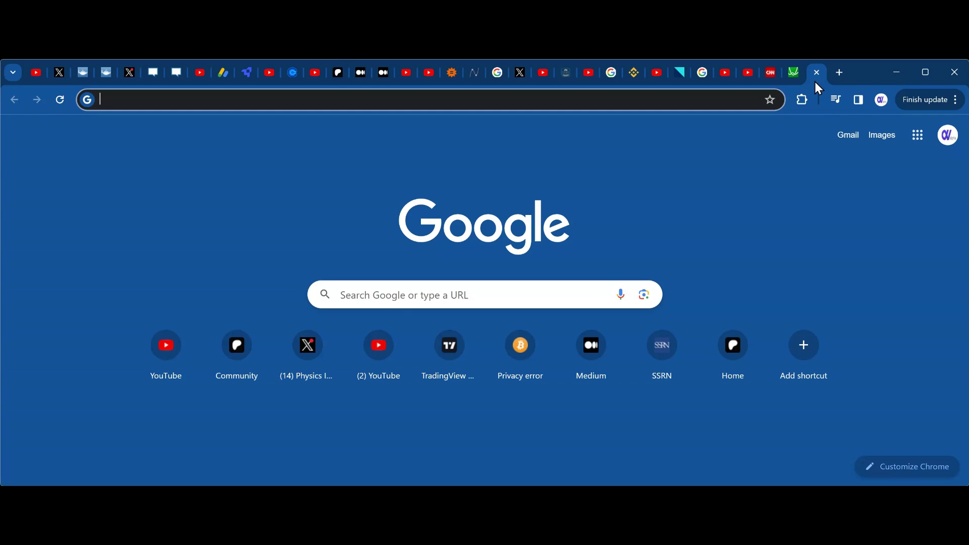
type("240")
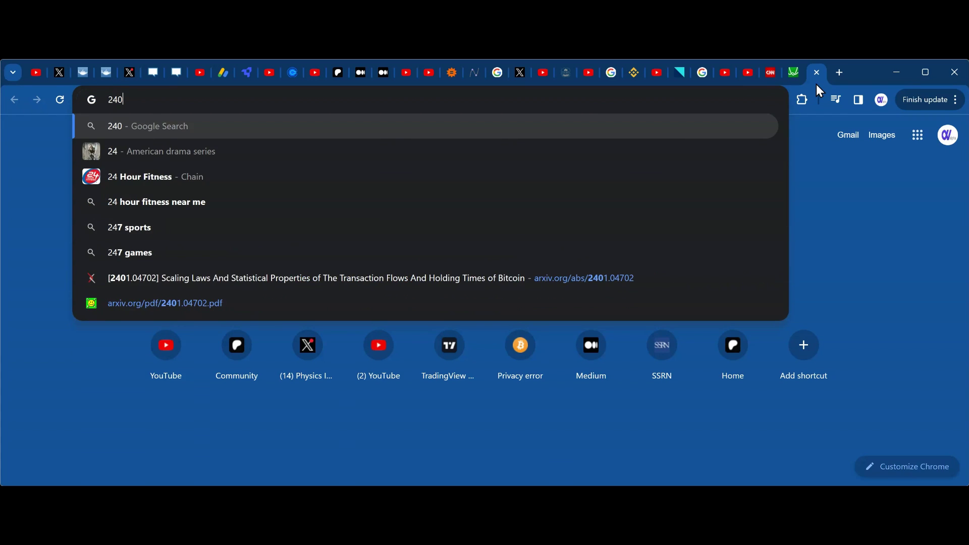
type("0/365")
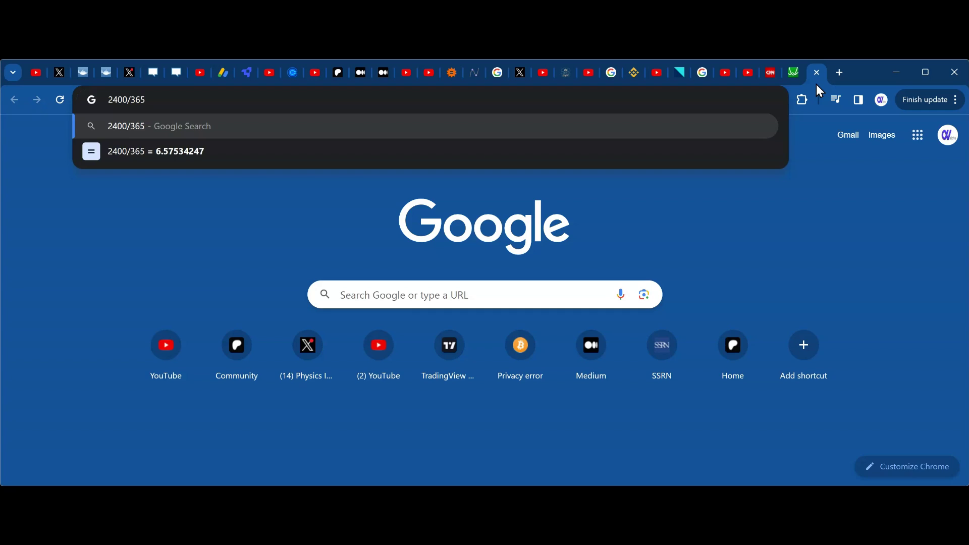
key("Return")
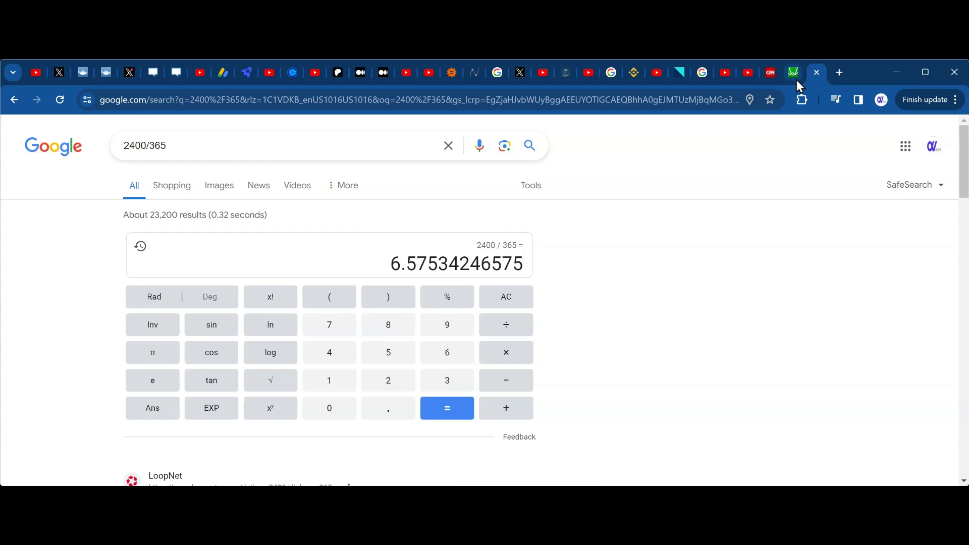
- Return to the Desmos graph and retrace the power-law curve around y = 500 to read its coordinates
left_click(797, 79)
left_click(886, 210)
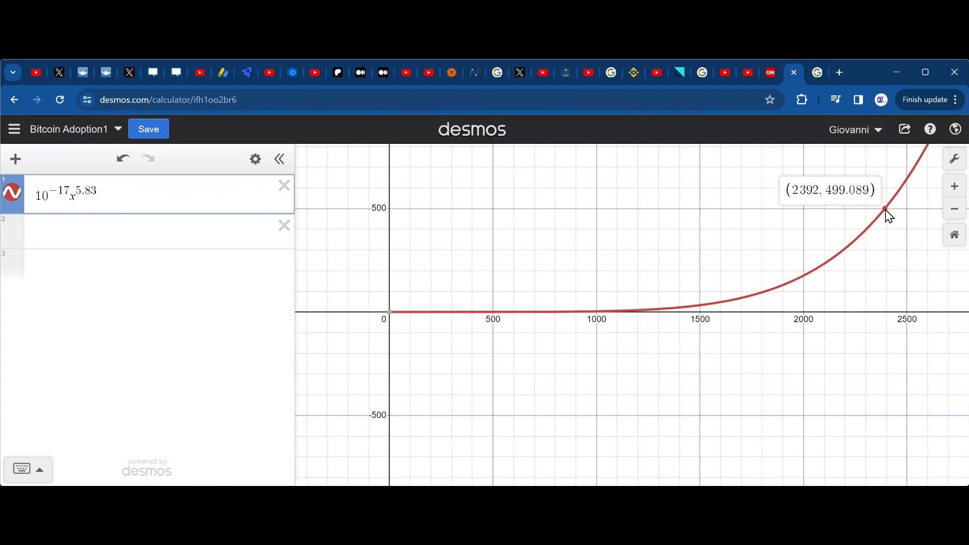
left_click_drag(885, 210, 888, 209)
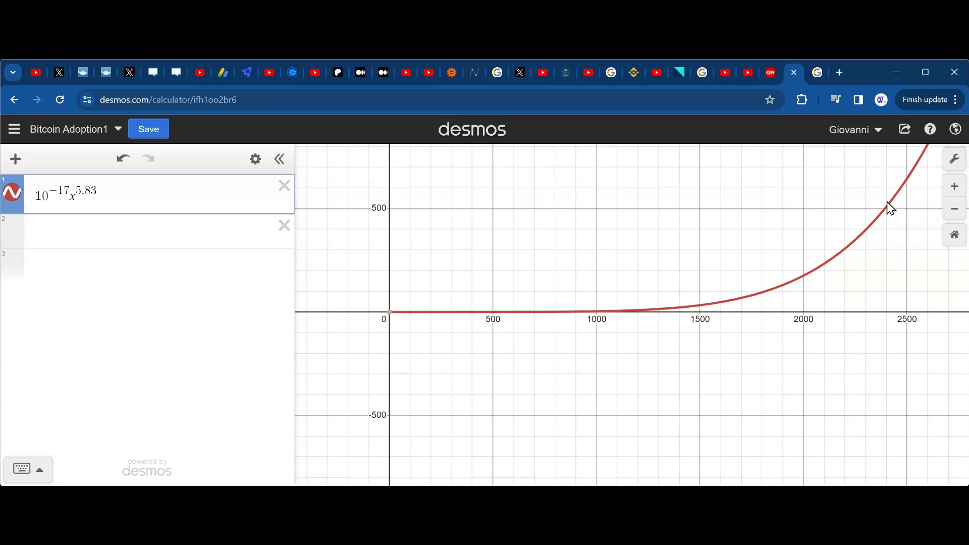
left_click(885, 210)
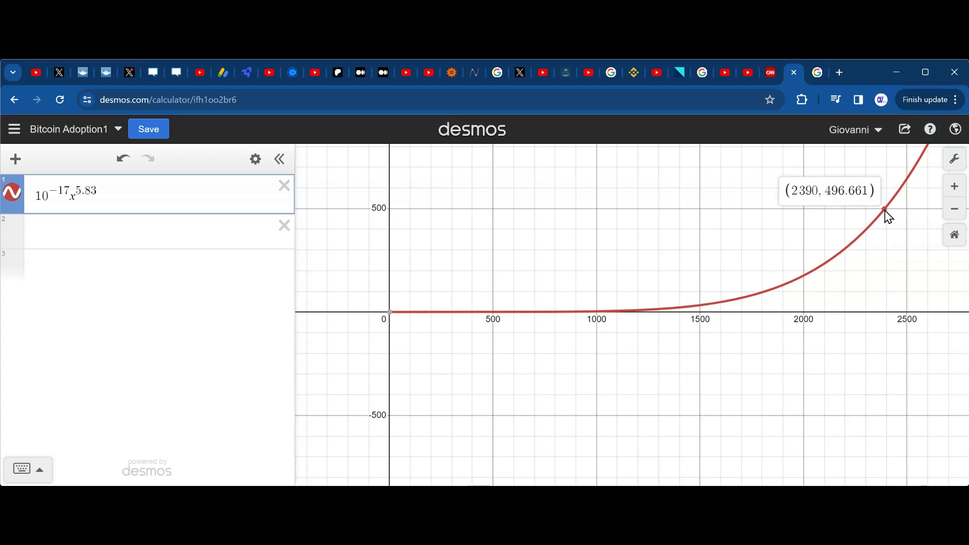
left_click_drag(885, 210, 887, 210)
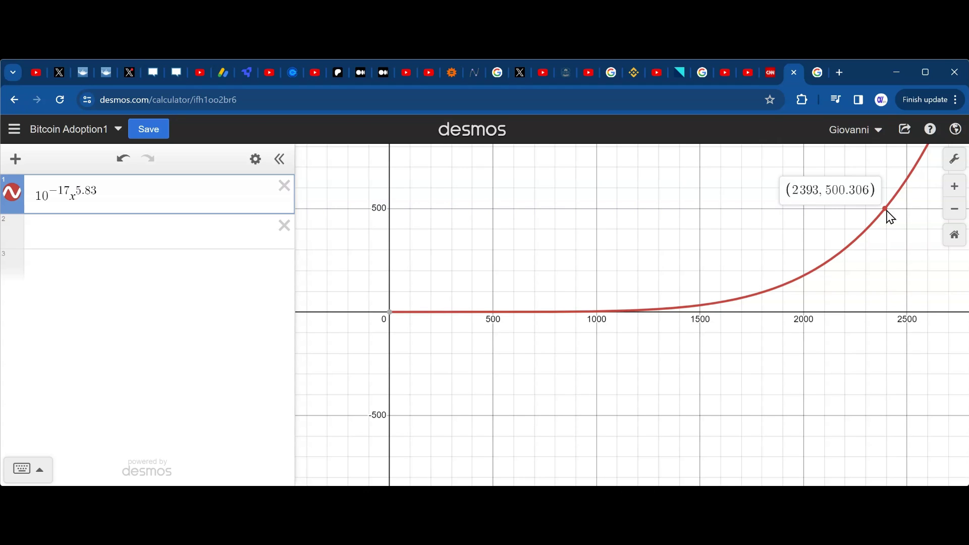
left_click_drag(887, 209, 885, 211)
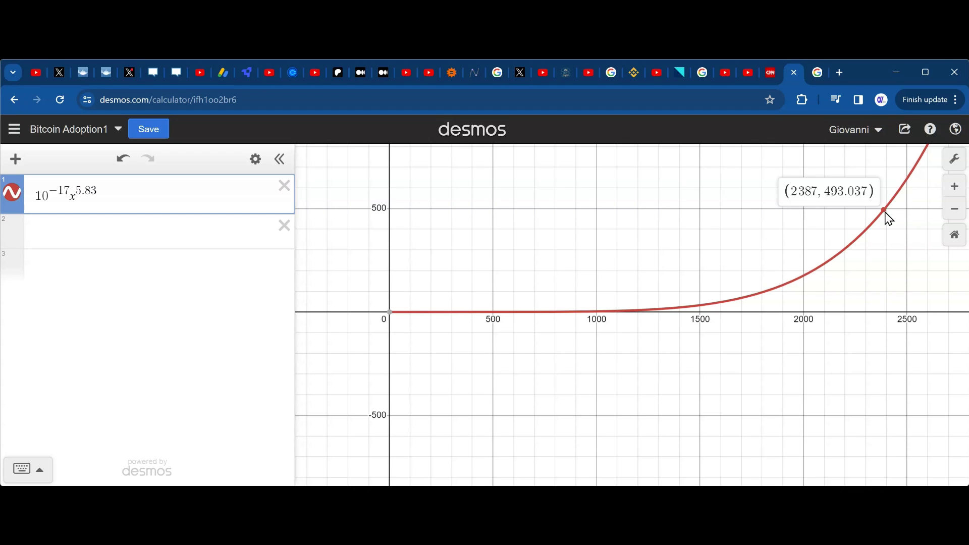
left_click_drag(885, 211, 886, 212)
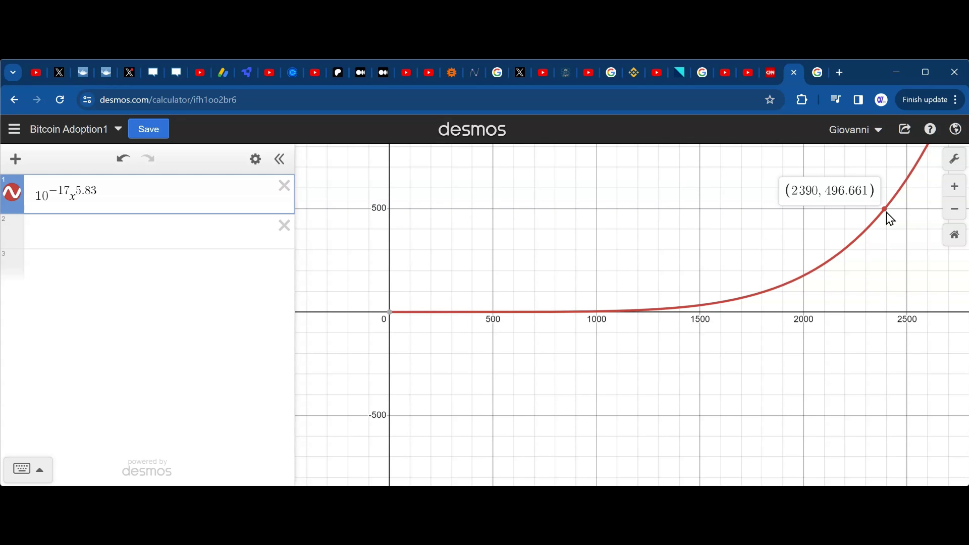
- Trace the power-law curve back to where it reaches about y = 10 to read its coordinates
mouse_move(887, 212)
left_mouse_down()
mouse_move(855, 241)
mouse_move(826, 239)
mouse_move(765, 281)
mouse_move(676, 307)
mouse_move(684, 314)
left_mouse_up()
scroll(690, 292, "up", 3)
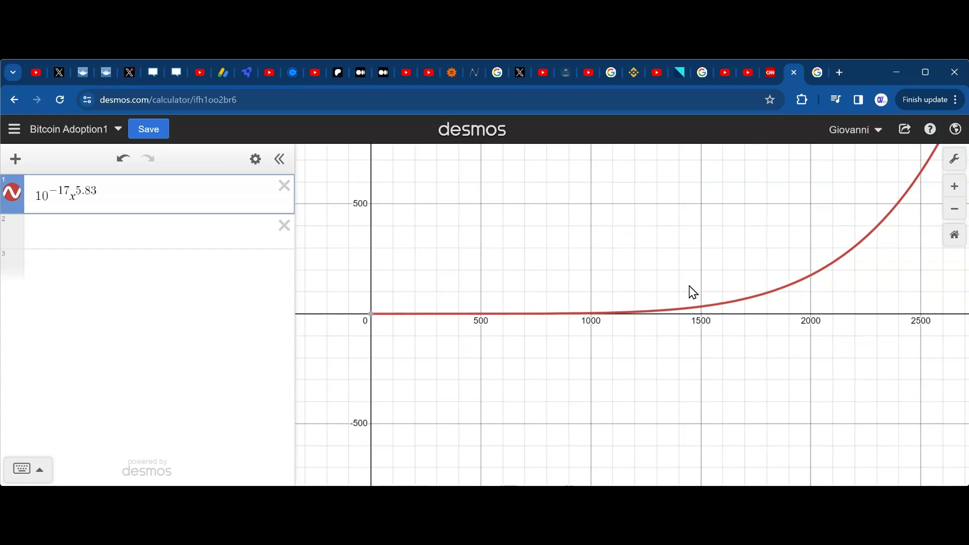
scroll(691, 290, "up", 2)
left_click_drag(662, 299, 753, 230)
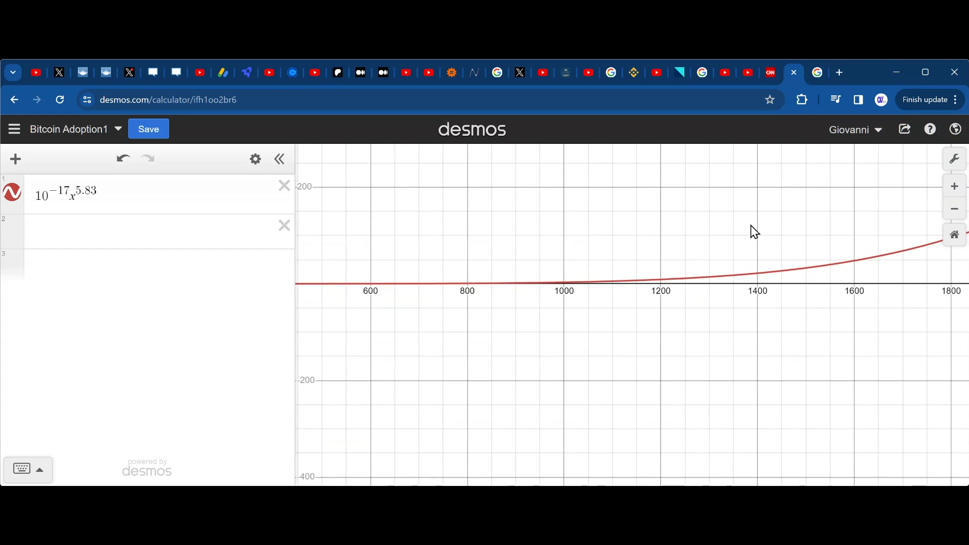
left_click_drag(722, 277, 675, 281)
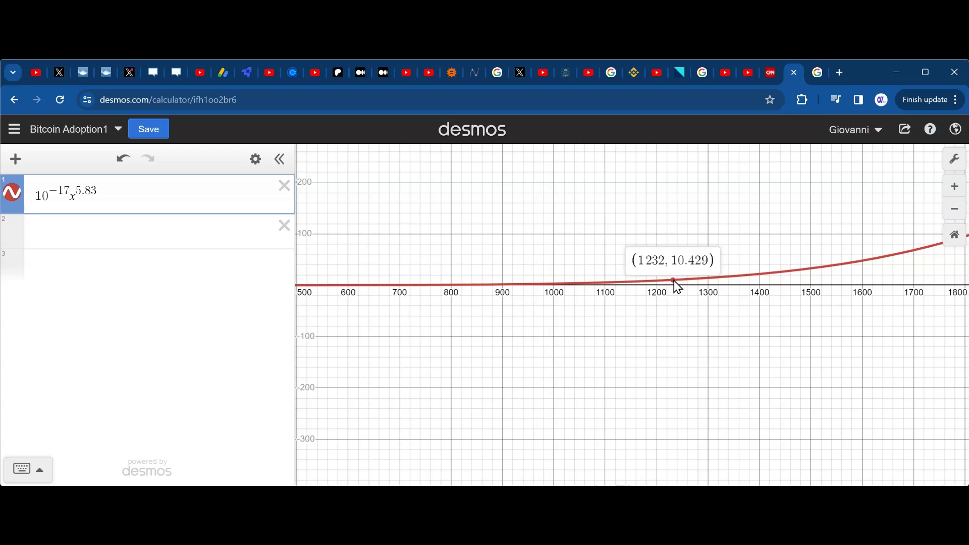
- Trace the power-law curve further back to where it reaches about y = 1 to read its coordinates
left_click_drag(674, 281, 472, 285)
left_click_drag(514, 253, 658, 262)
scroll(670, 268, "up", 3)
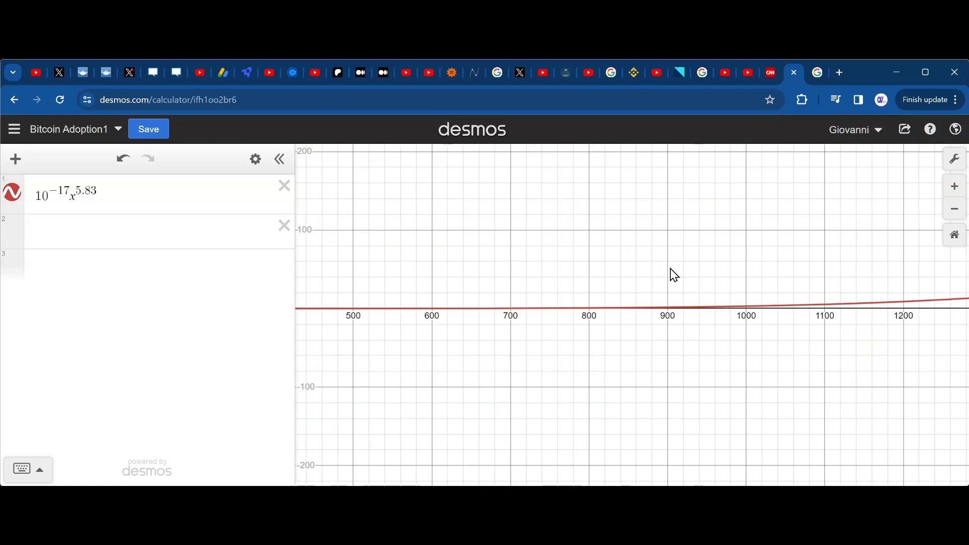
scroll(688, 316, "up", 4)
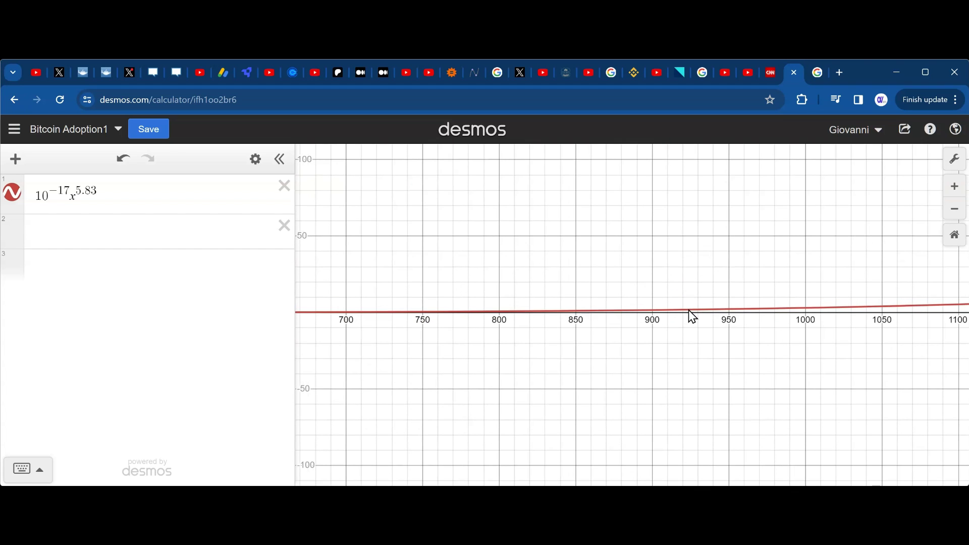
left_click(680, 311)
left_click_drag(680, 311, 594, 312)
left_click_drag(588, 310, 547, 307)
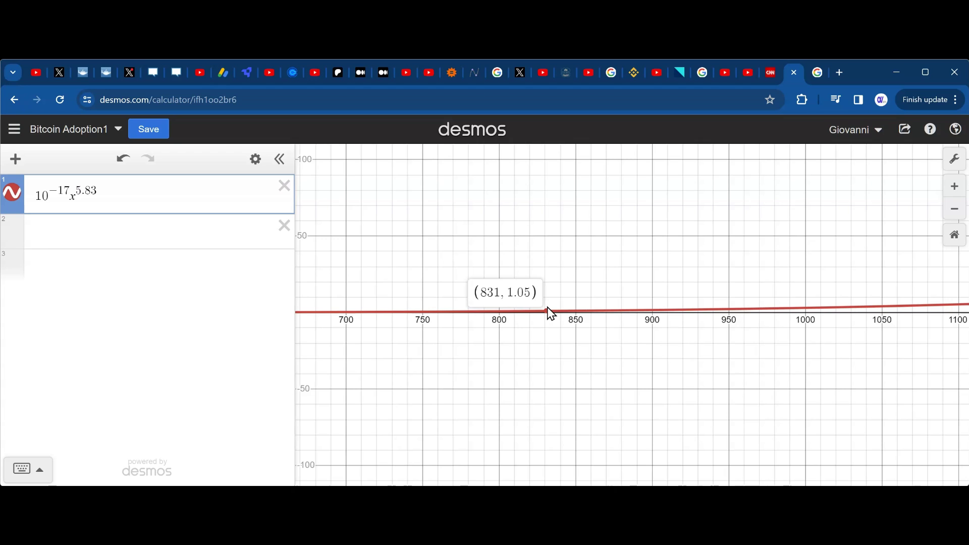
left_click_drag(548, 307, 548, 311)
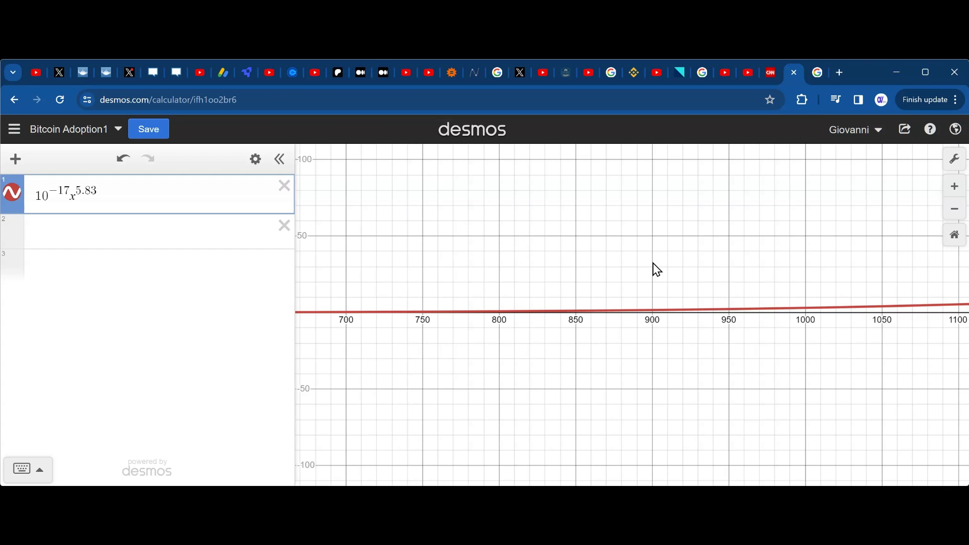
- Retrace the power-law curve from about x = 890 back to about x = 835
left_click_drag(651, 269, 692, 234)
scroll(692, 234, "up", 4)
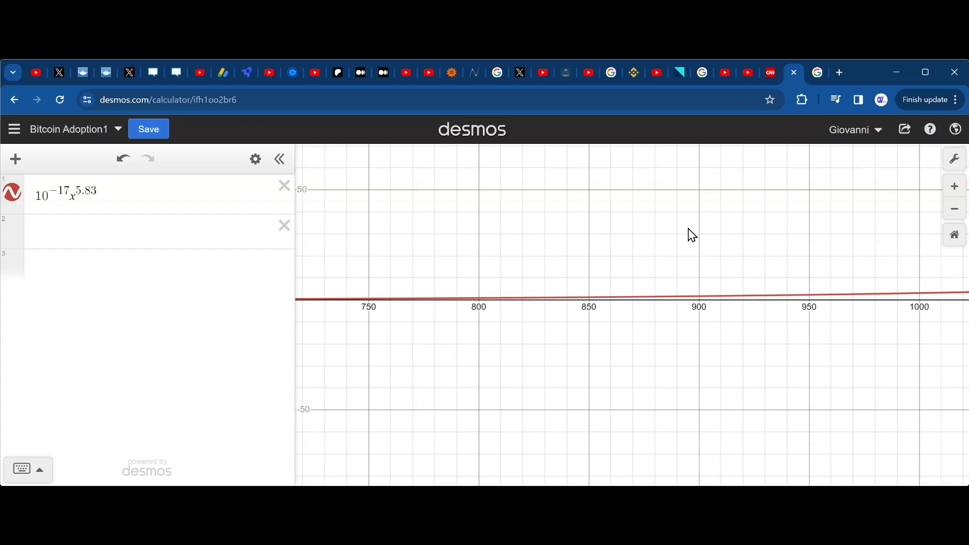
left_click_drag(672, 299, 556, 302)
scroll(593, 277, "up", 2)
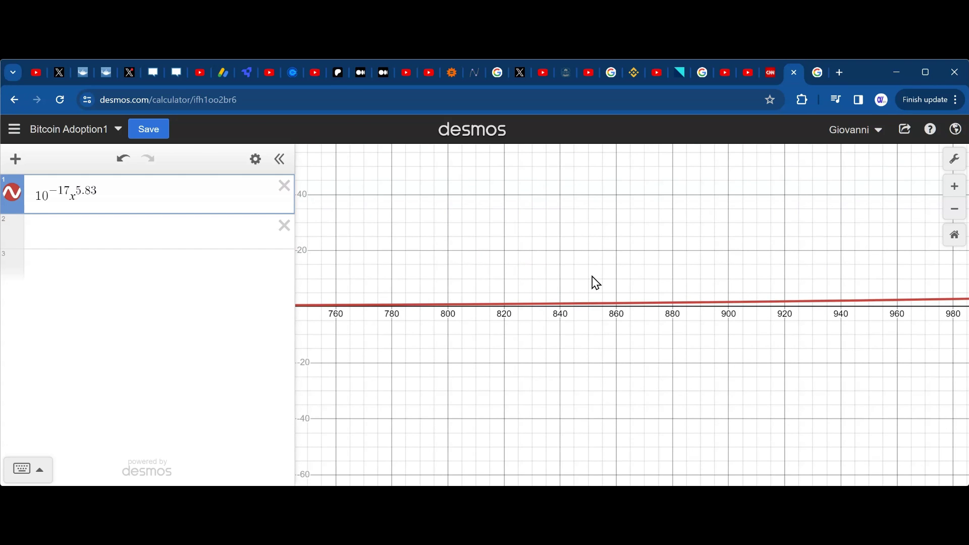
scroll(594, 282, "down", 4)
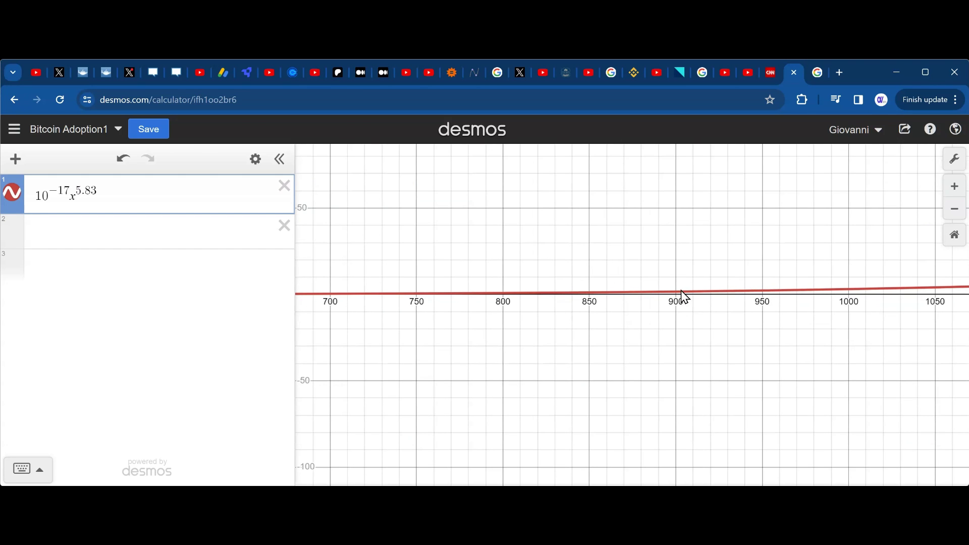
- Follow the power-law curve forward from x = 900 and trace its coordinates again around y = 10
left_click_drag(736, 298, 783, 295)
left_click_drag(903, 270, 651, 295)
mouse_move(751, 298)
left_mouse_down()
mouse_move(813, 296)
mouse_move(590, 285)
left_mouse_up()
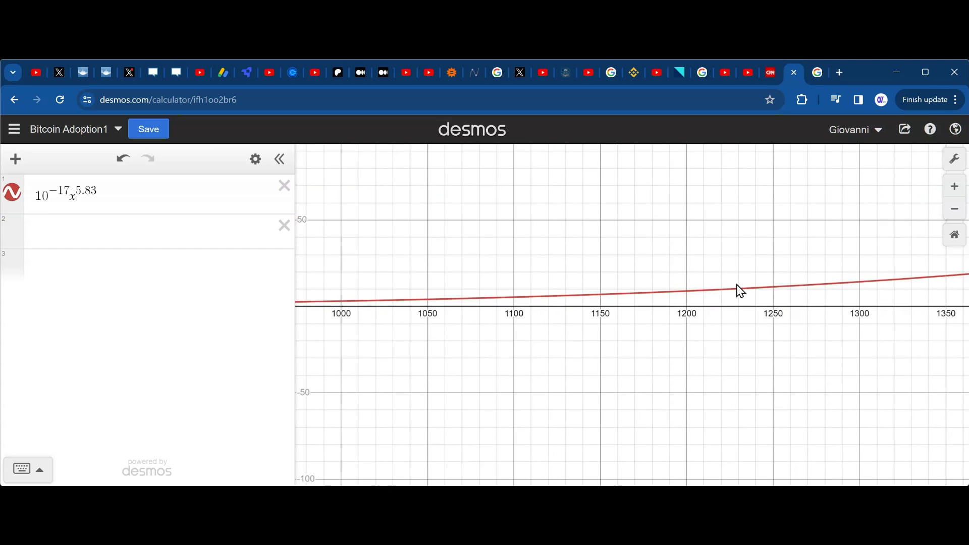
left_click(742, 289)
left_click_drag(743, 289, 737, 288)
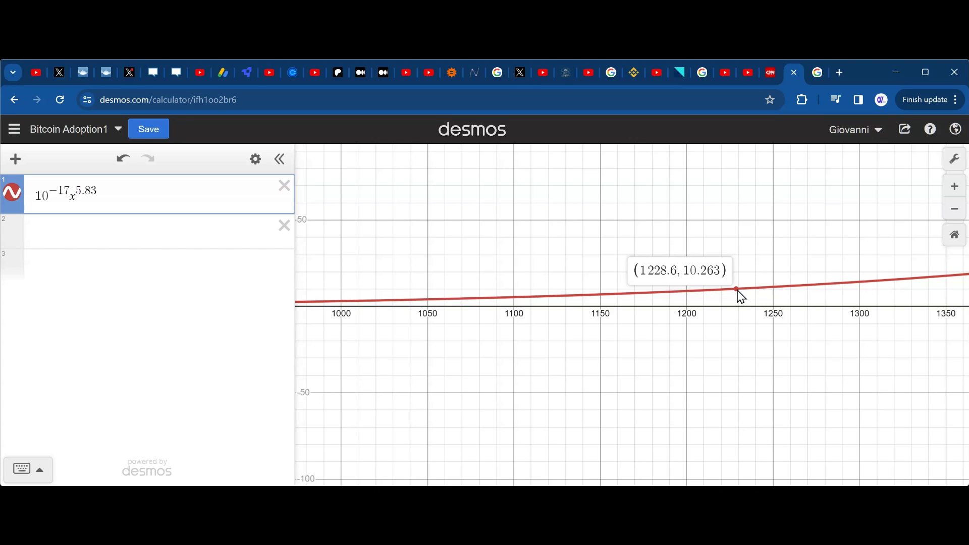
- Examine how the power-law curve climbs from x = 1200 to beyond x = 2400
left_click_drag(937, 282, 556, 267)
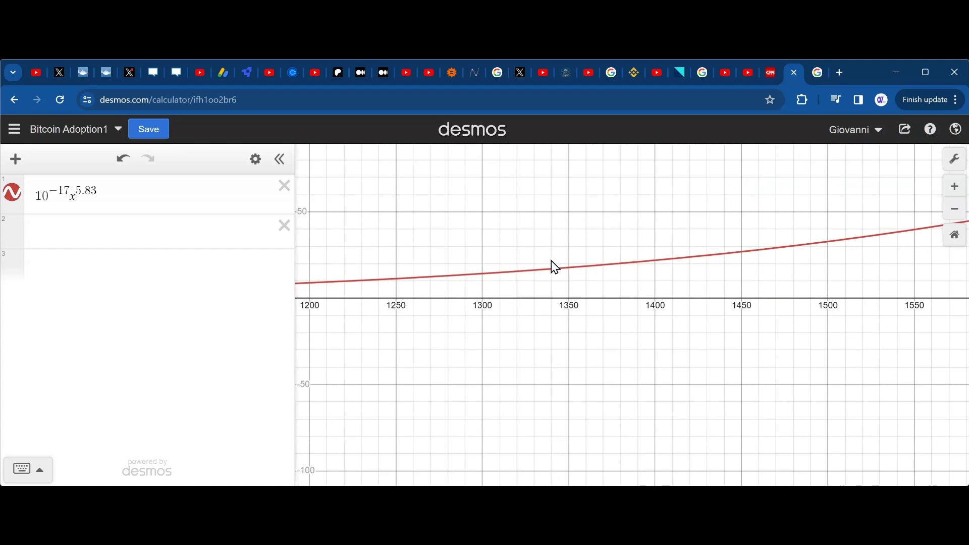
scroll(720, 244, "down", 5)
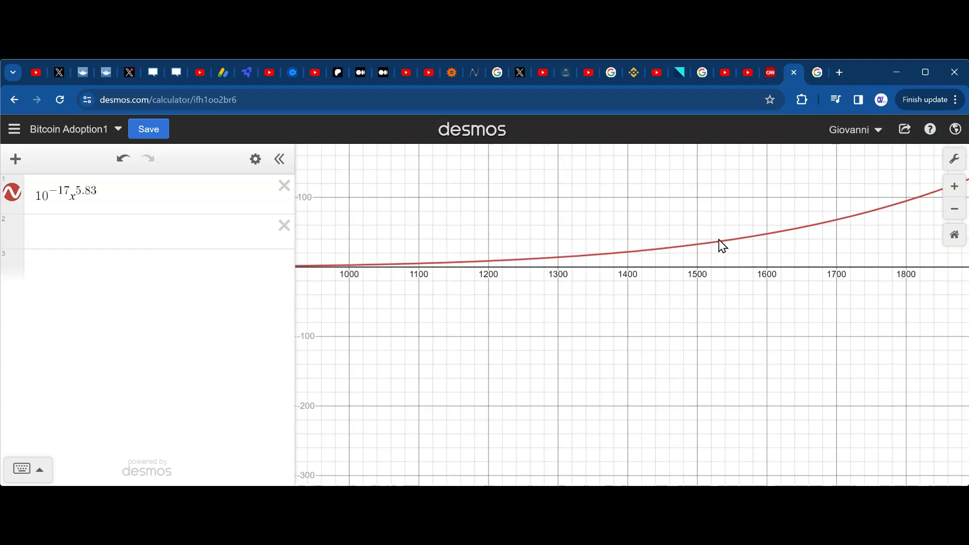
scroll(722, 245, "down", 3)
scroll(632, 328, "right", 5)
scroll(632, 328, "up", 3)
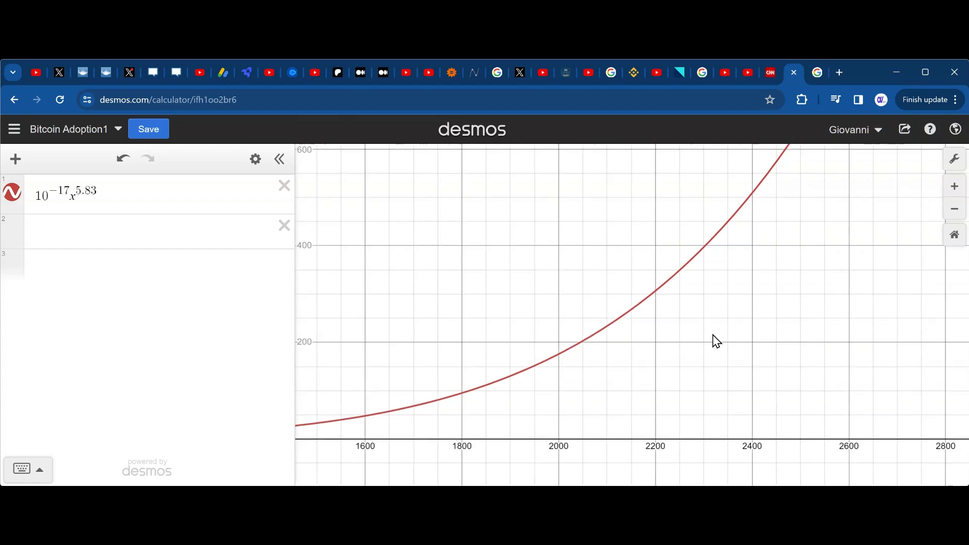
scroll(717, 342, "right", 5)
scroll(717, 342, "up", 4)
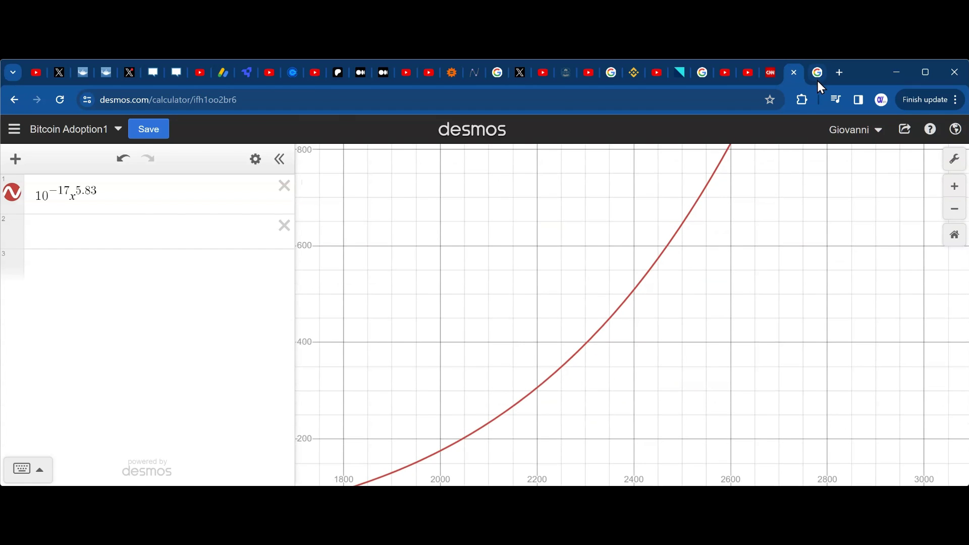
- Switch to the Google calculation tab and search for "how many days today from january 3 2009"
left_click(818, 77)
left_click(393, 153)
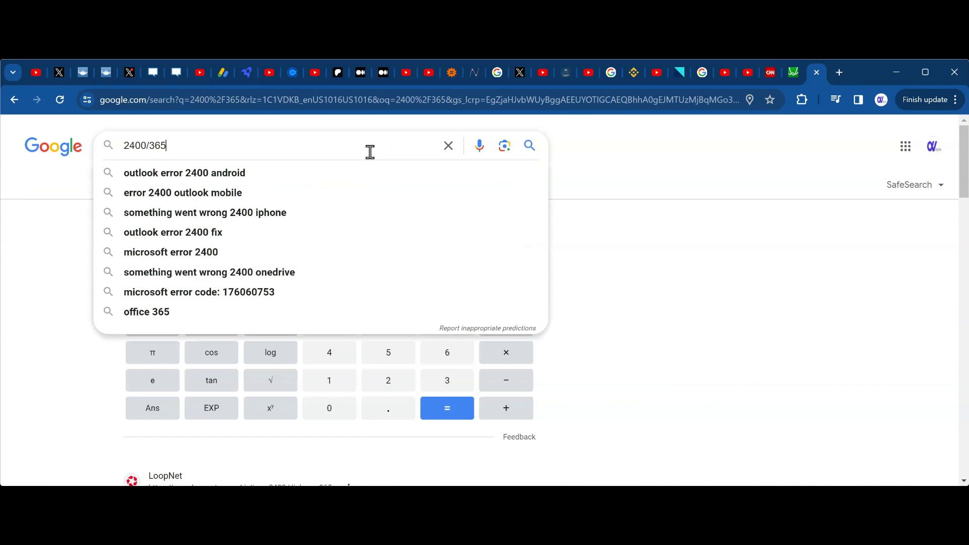
left_click_drag(275, 142, 111, 146)
type("how ")
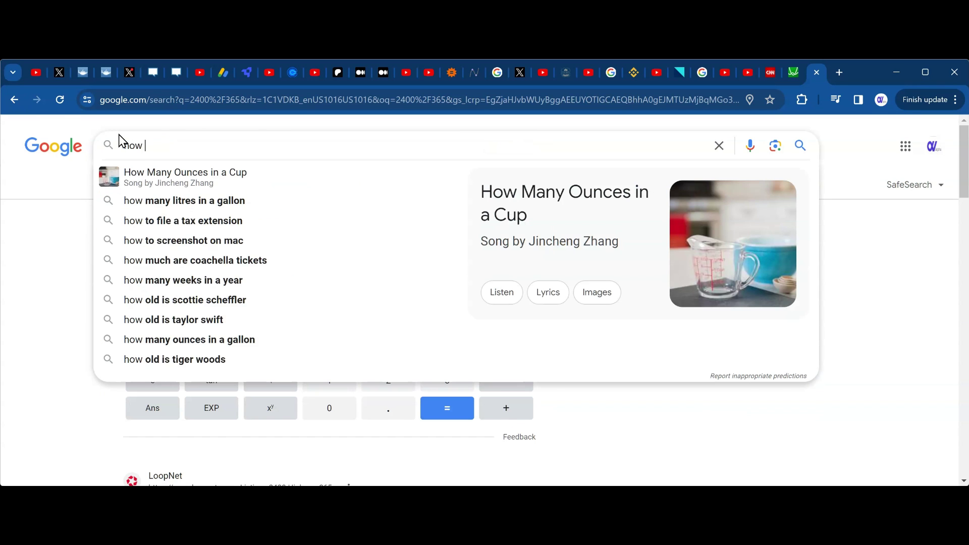
type("many days t")
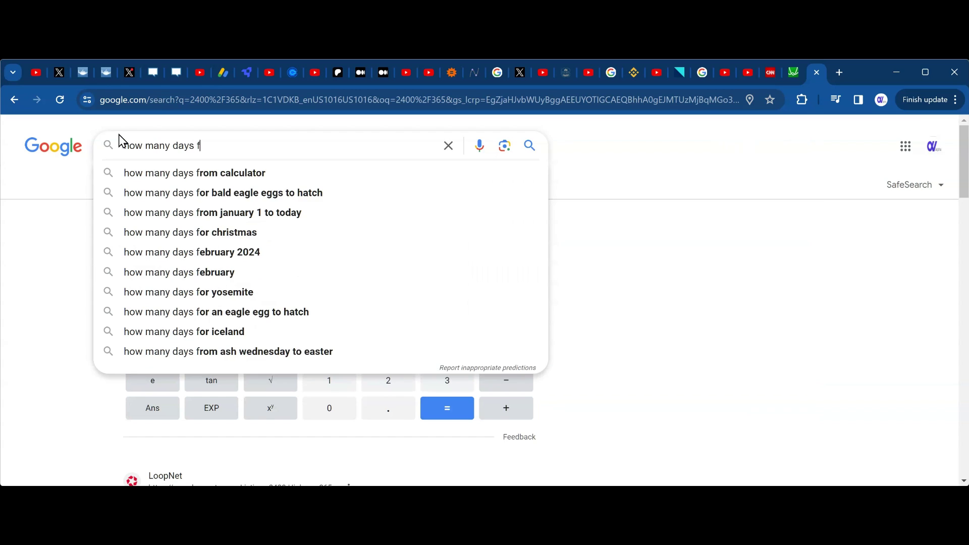
type("oday from")
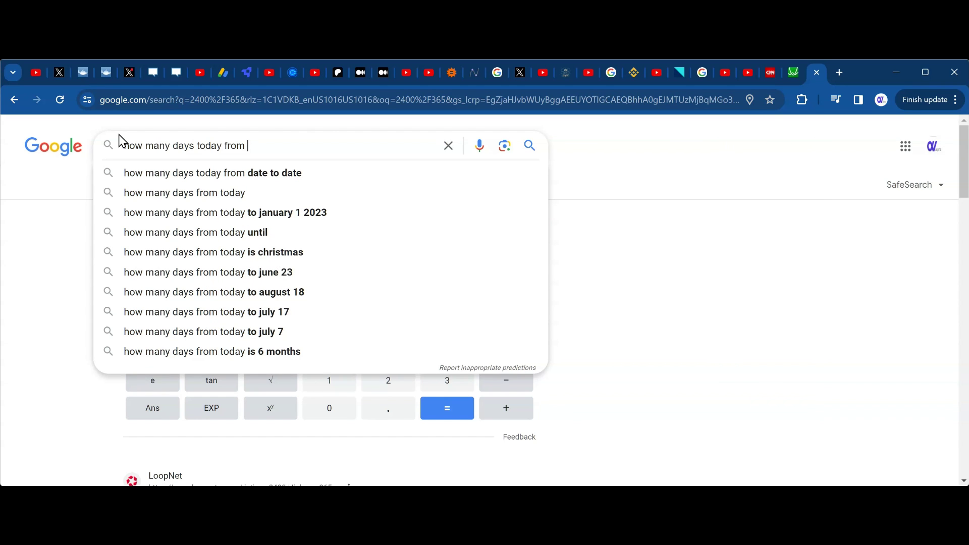
type(" jan")
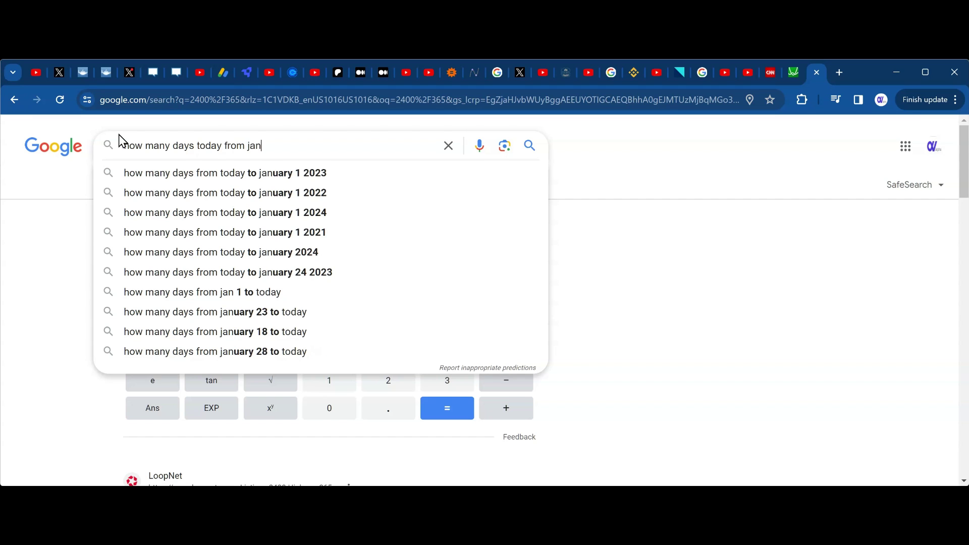
type("u")
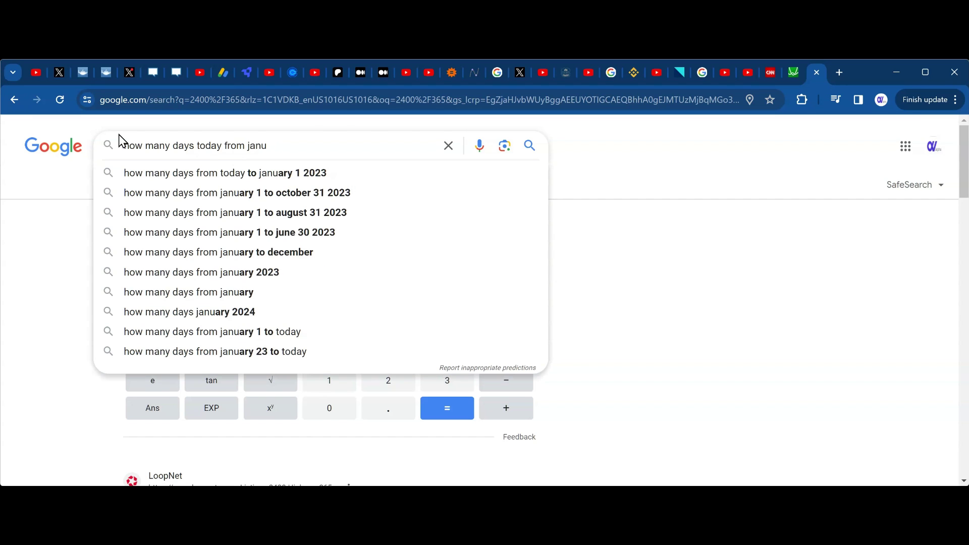
type("ary ")
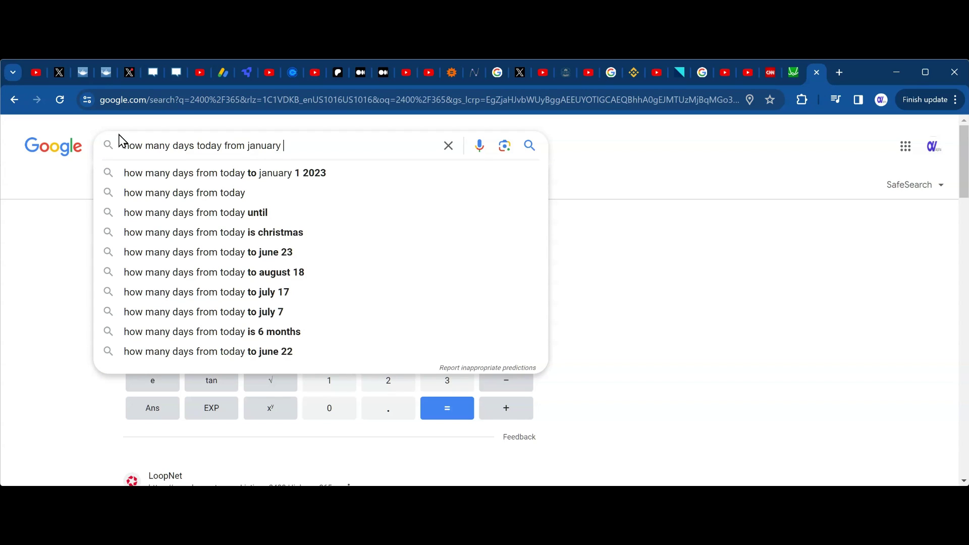
type("3 2")
key("BackSpace")
type("3 200")
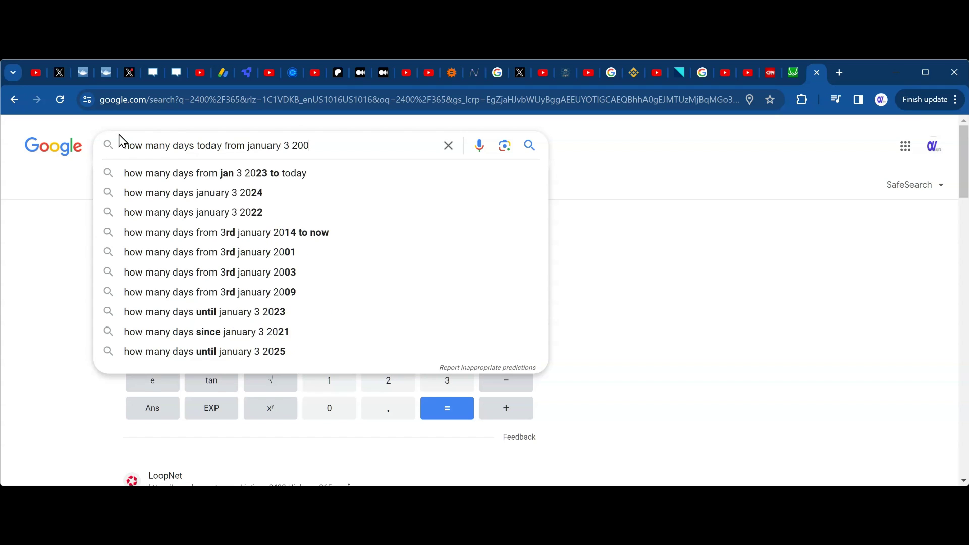
type("9")
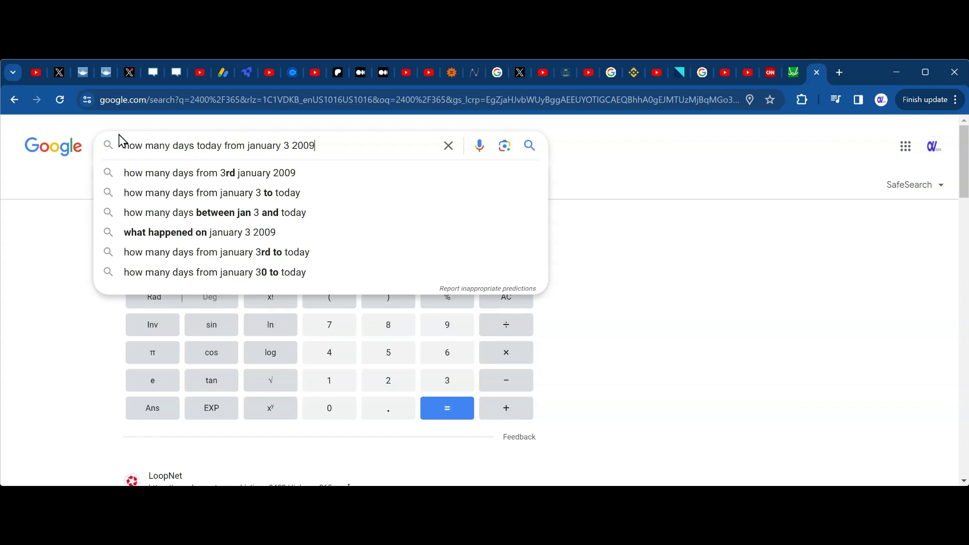
key("Return")
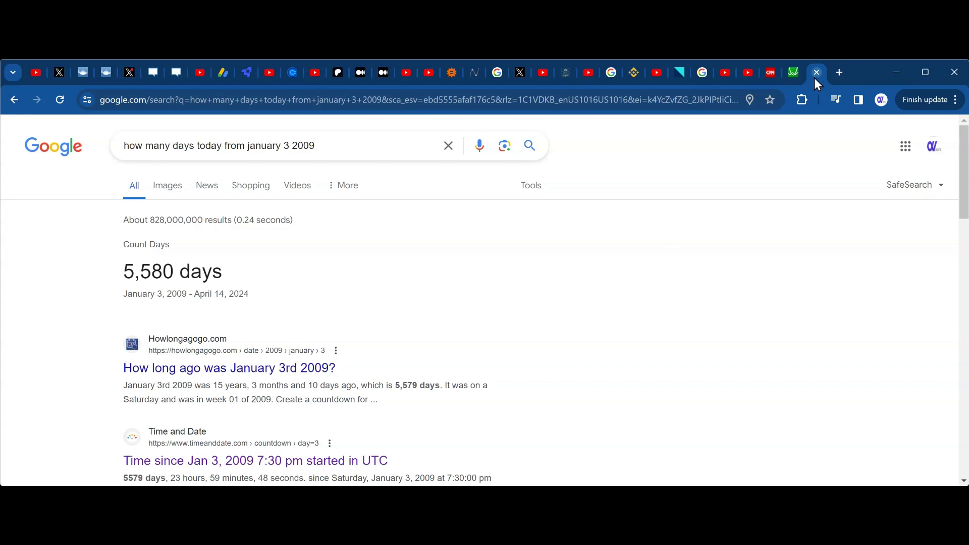
- Return to the Desmos graph and examine the curve's steep rise from the origin up to about y = 8000
left_click(794, 73)
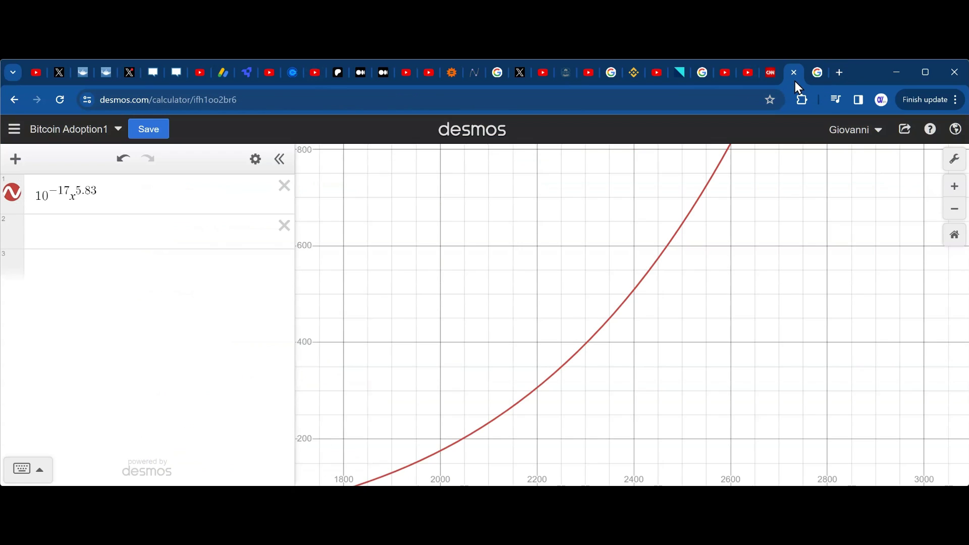
left_click(664, 257)
scroll(625, 374, "down", 5)
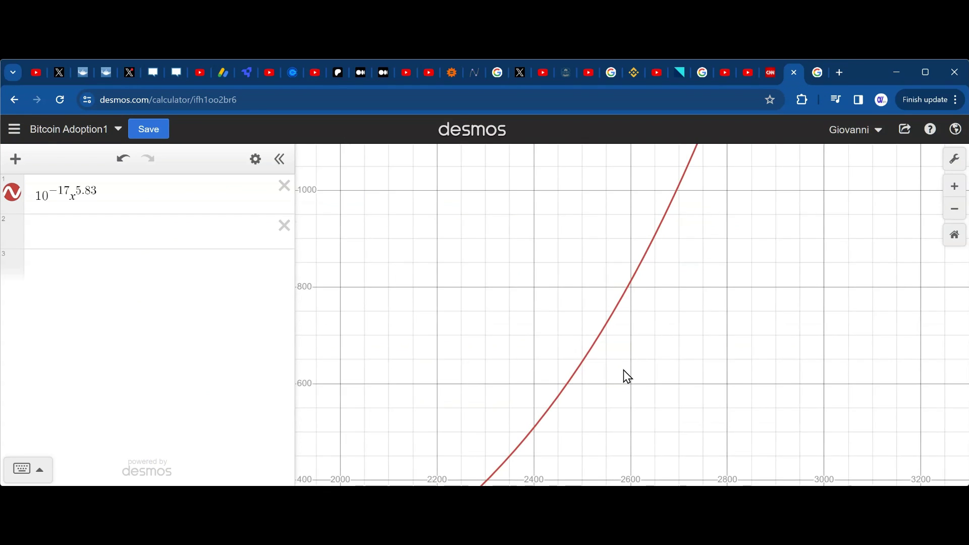
scroll(627, 371, "down", 6)
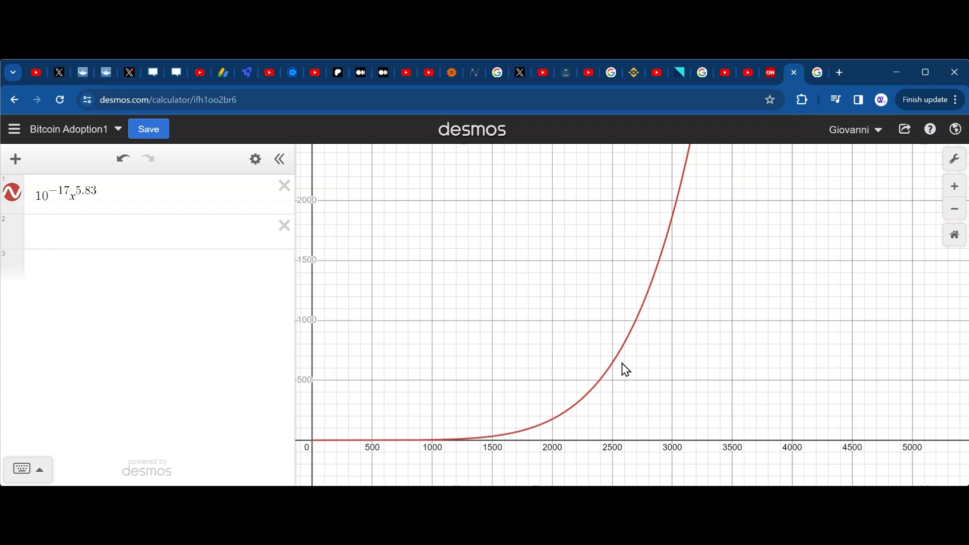
left_click_drag(661, 344, 647, 411)
scroll(688, 320, "down", 2)
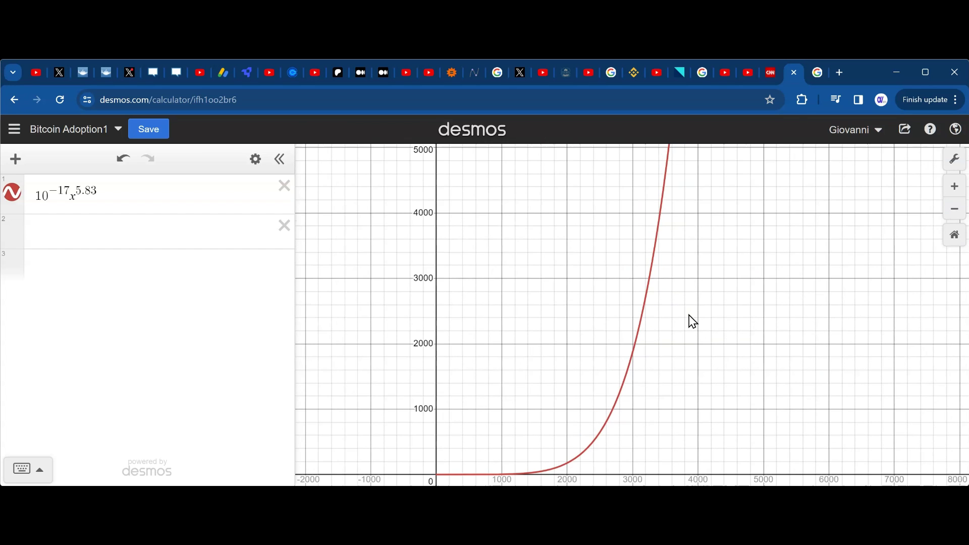
left_click_drag(706, 268, 678, 321)
scroll(678, 313, "down", 1)
scroll(677, 306, "up", 1)
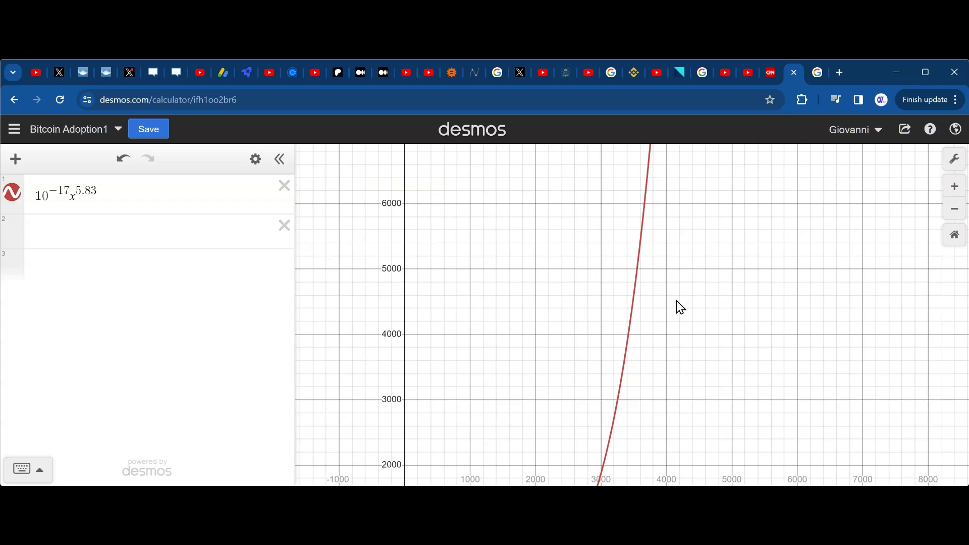
scroll(662, 201, "down", 2)
scroll(662, 201, "down", 1)
left_click_drag(677, 196, 679, 253)
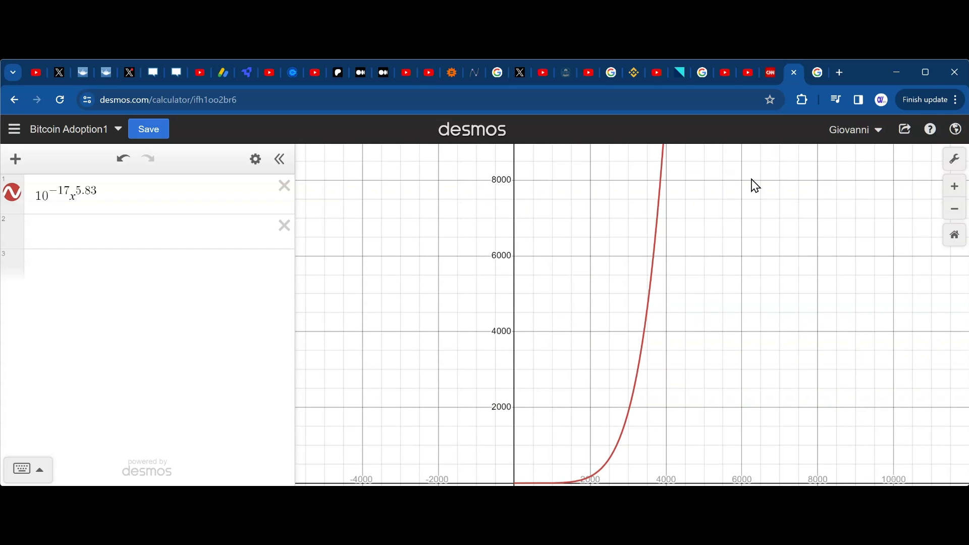
- Recheck the day count in the Google tab, return to the Desmos graph and trace the curve between y = 12000 and 14000
left_click(823, 76)
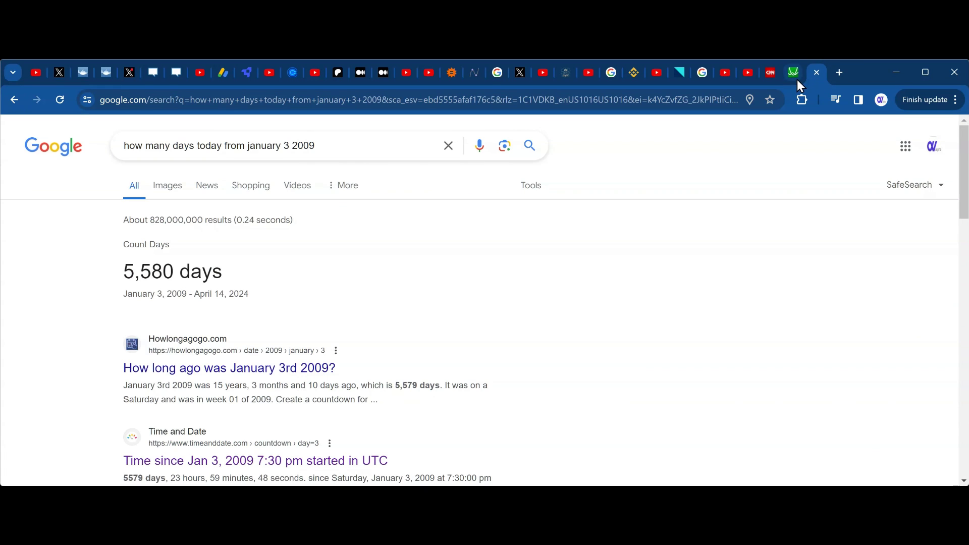
left_click(798, 79)
left_click_drag(714, 196, 697, 277)
mouse_move(643, 215)
left_mouse_down()
mouse_move(641, 206)
mouse_move(690, 219)
mouse_move(668, 238)
left_mouse_up()
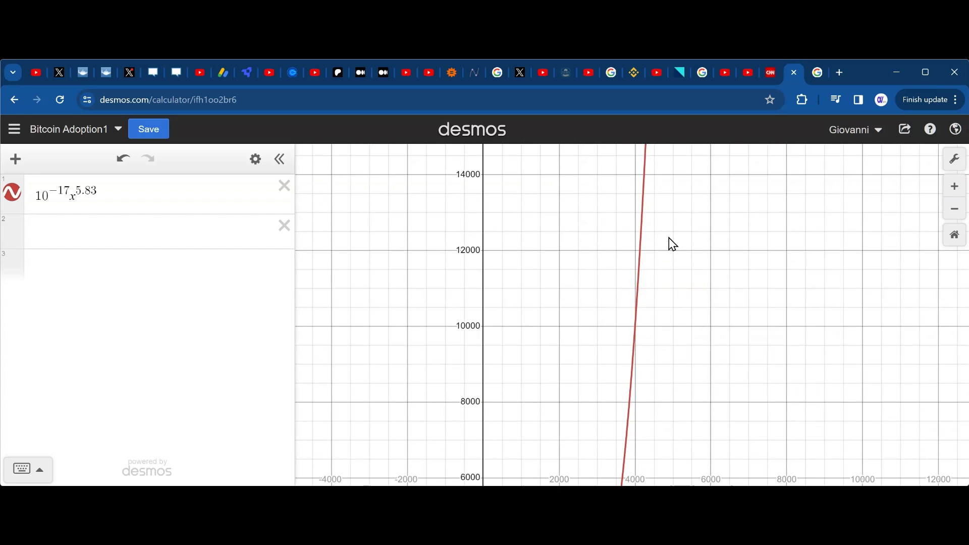
left_click(642, 222)
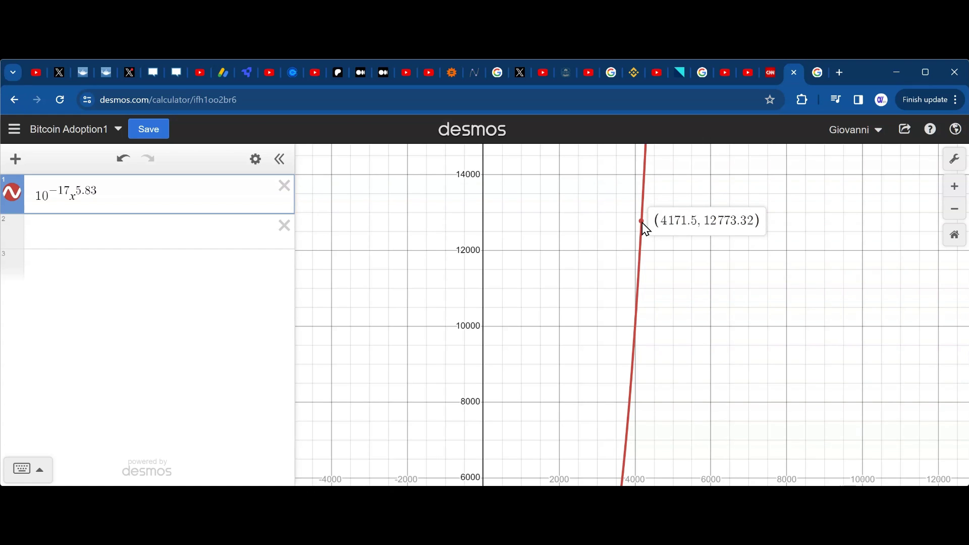
- Follow the power-law curve from about y = 12000 up past y = 60000 and trace it near y = 70000
left_click(647, 222)
scroll(651, 218, "up", 1)
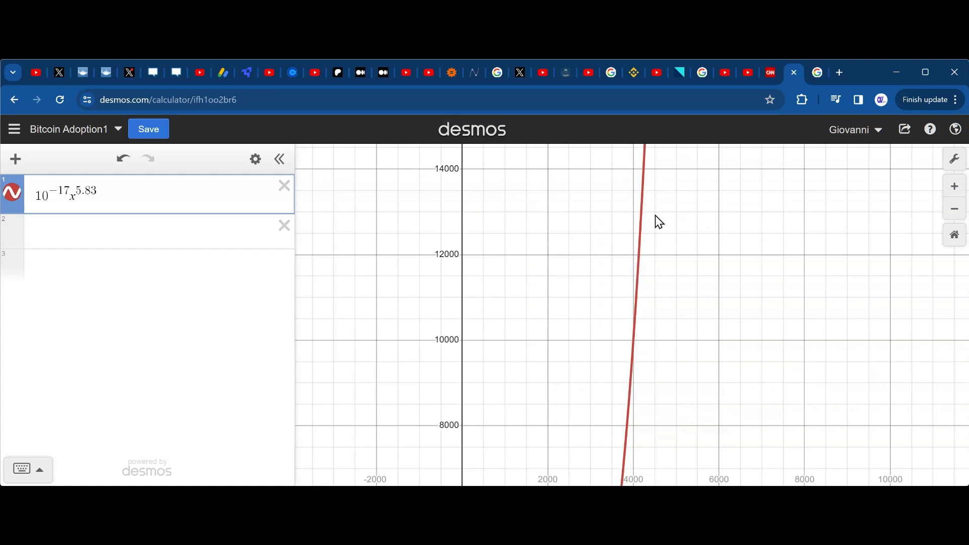
left_click_drag(655, 215, 714, 331)
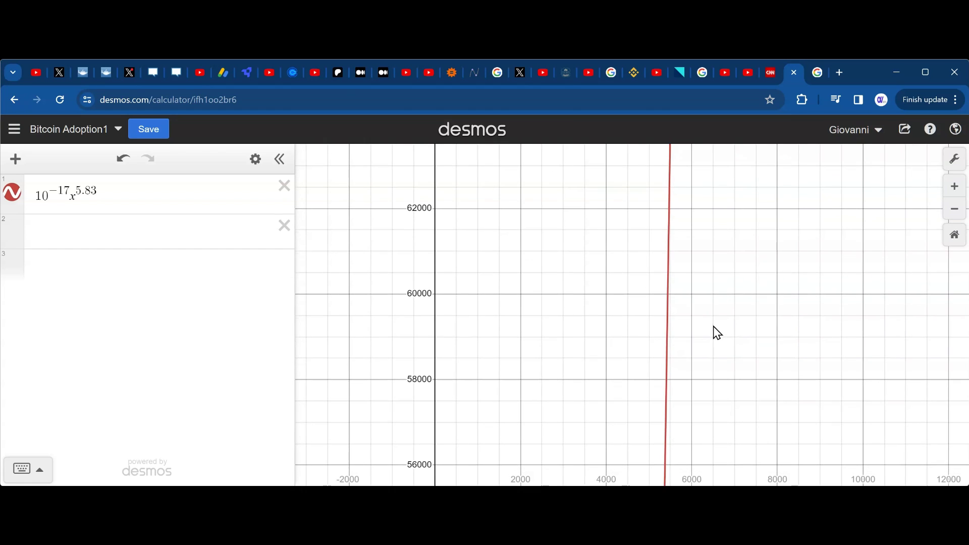
mouse_move(666, 307)
left_mouse_down()
mouse_move(667, 278)
mouse_move(702, 435)
left_mouse_up()
mouse_move(688, 277)
left_mouse_down()
mouse_move(690, 332)
mouse_move(677, 283)
mouse_move(708, 297)
mouse_move(680, 301)
mouse_move(676, 248)
mouse_move(697, 293)
mouse_move(683, 289)
mouse_move(677, 222)
left_mouse_up()
left_click(677, 308)
left_click(677, 280)
left_click(680, 273)
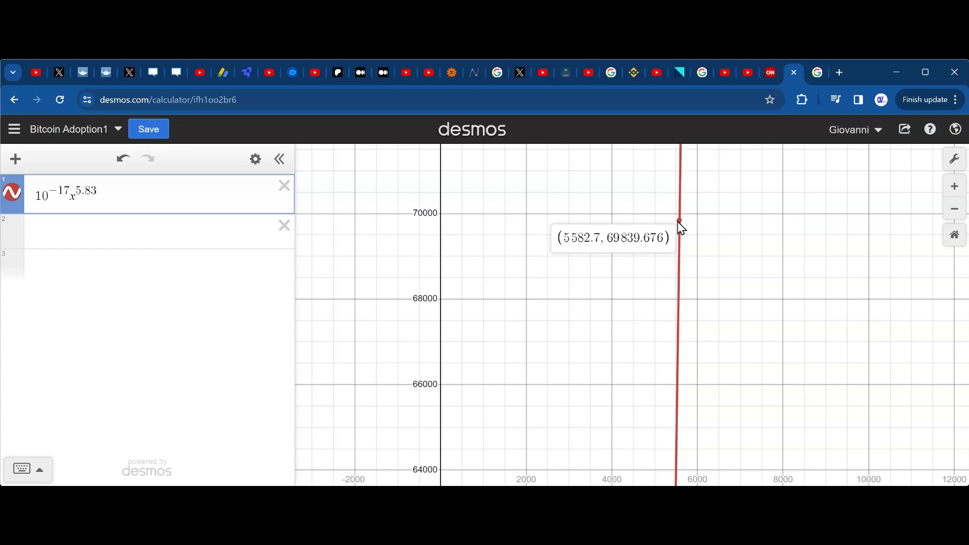
- Recheck today's day count in the Google tab, return to the Desmos graph and trace the curve at about x = 5580
left_click(813, 83)
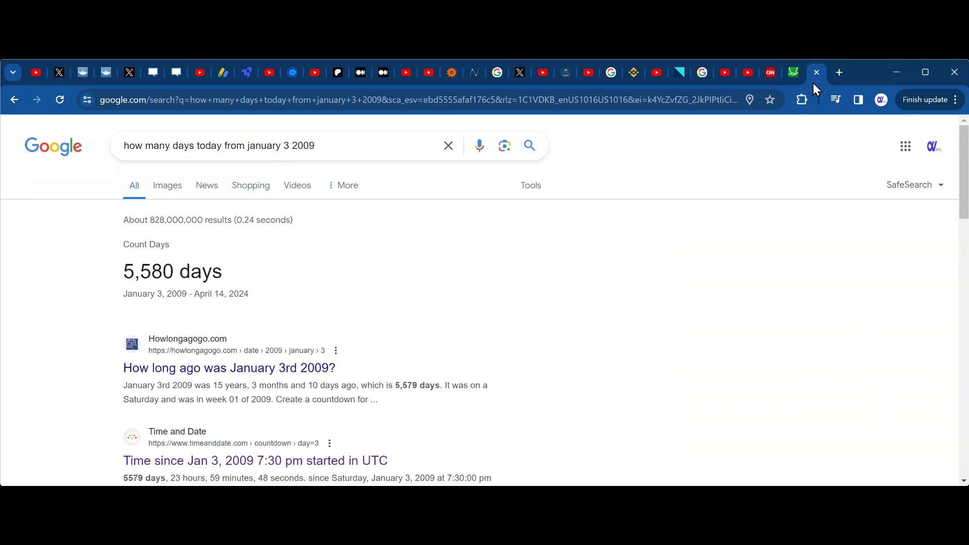
left_click(796, 84)
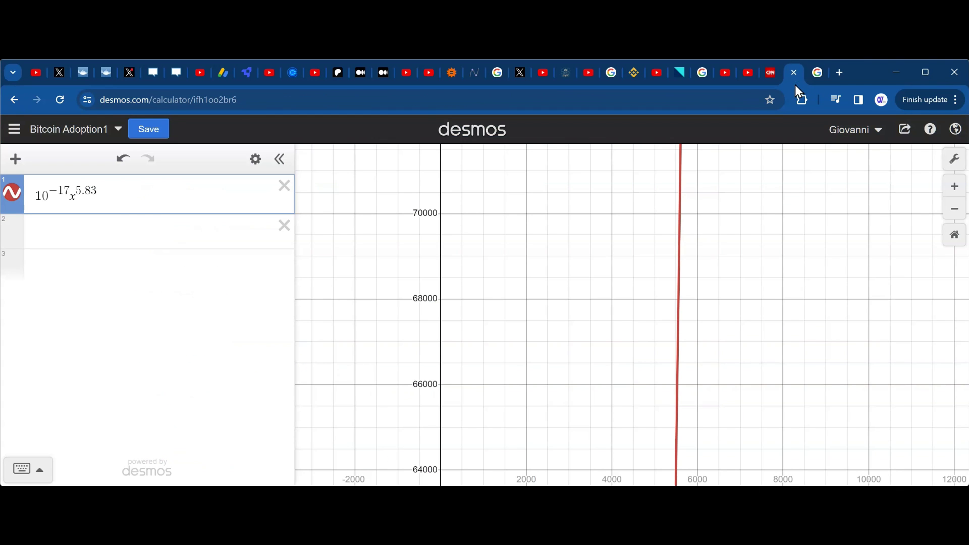
left_click(678, 244)
left_click_drag(678, 244, 680, 230)
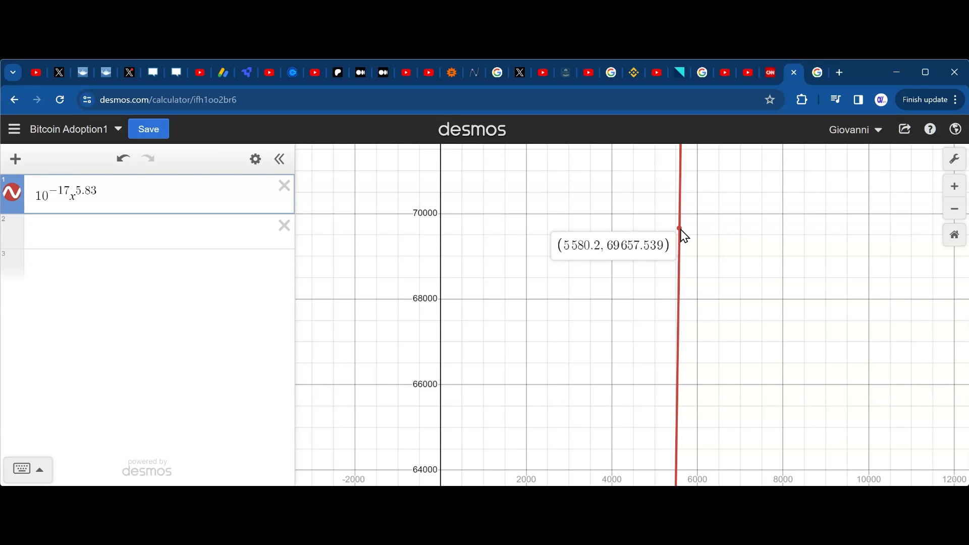
- Follow the curve up beyond y = 100000 and trace its value at about x = 6000
mouse_move(684, 236)
left_mouse_down()
mouse_move(711, 251)
mouse_move(712, 275)
left_mouse_up()
scroll(714, 273, "down", 2)
scroll(716, 273, "up", 5)
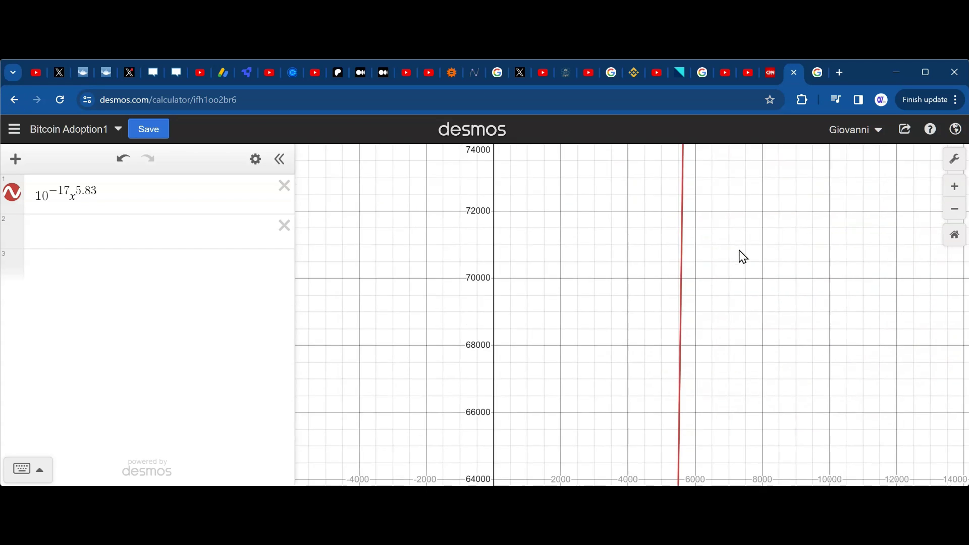
scroll(748, 246, "down", 2)
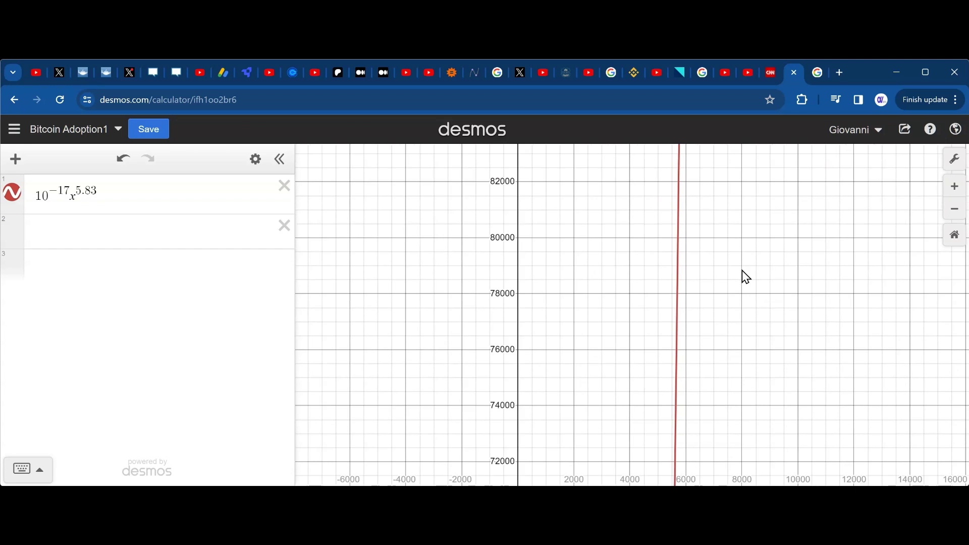
scroll(734, 236, "up", 5)
scroll(757, 237, "up", 5)
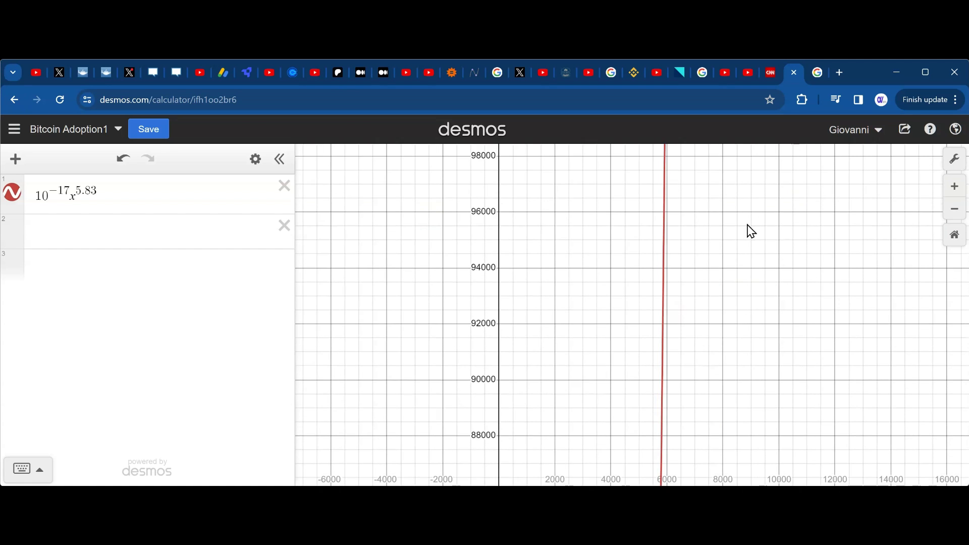
scroll(728, 298, "up", 5)
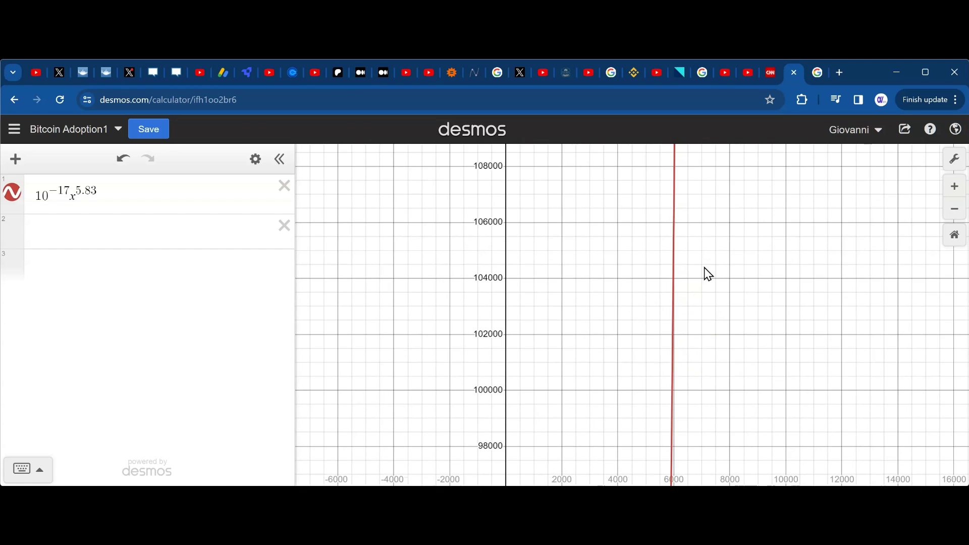
left_click(682, 225)
left_click_drag(682, 229, 682, 297)
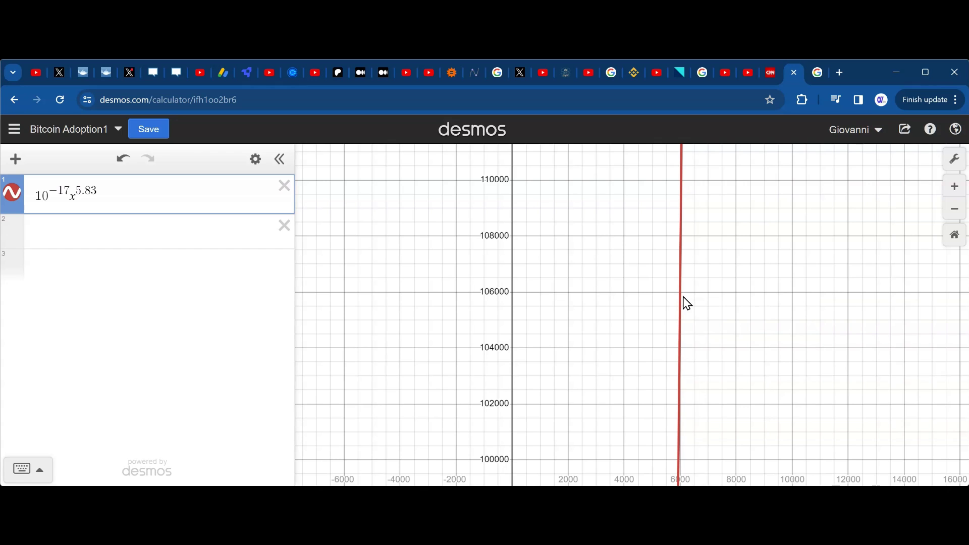
scroll(709, 321, "up", 1)
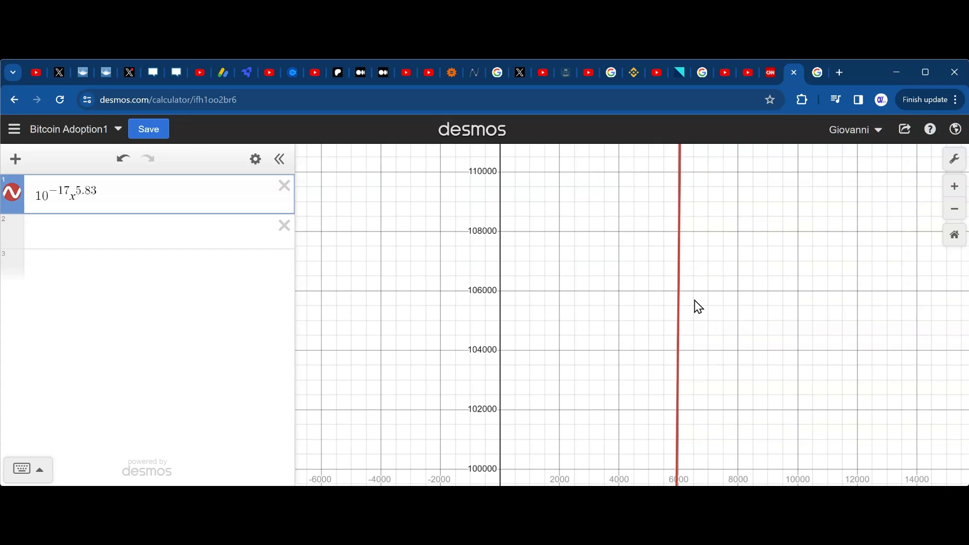
left_click(678, 293)
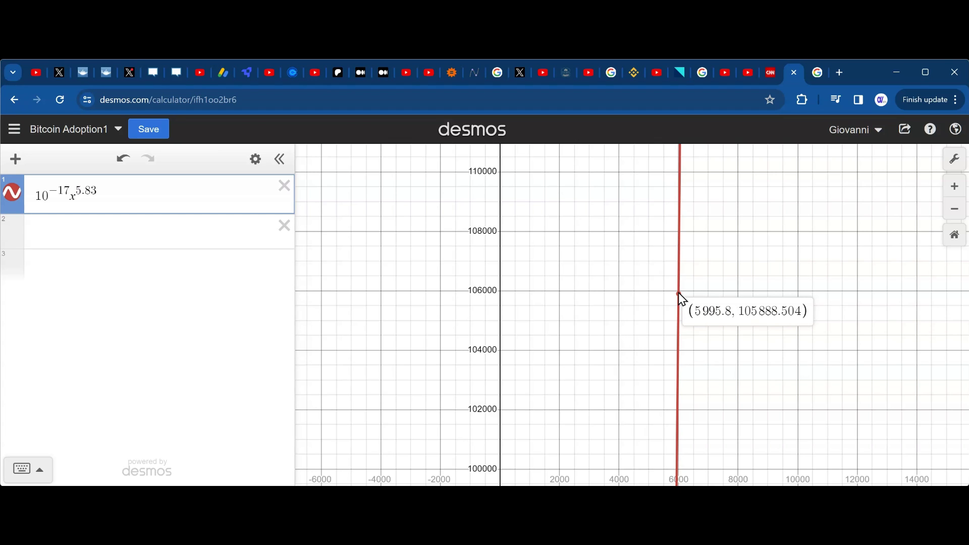
left_click_drag(680, 294, 681, 269)
- Examine the curve up to about y = 126000, then its overall rise from the origin at a wider scale
mouse_move(732, 276)
left_mouse_down()
mouse_move(722, 340)
mouse_move(737, 305)
left_mouse_up()
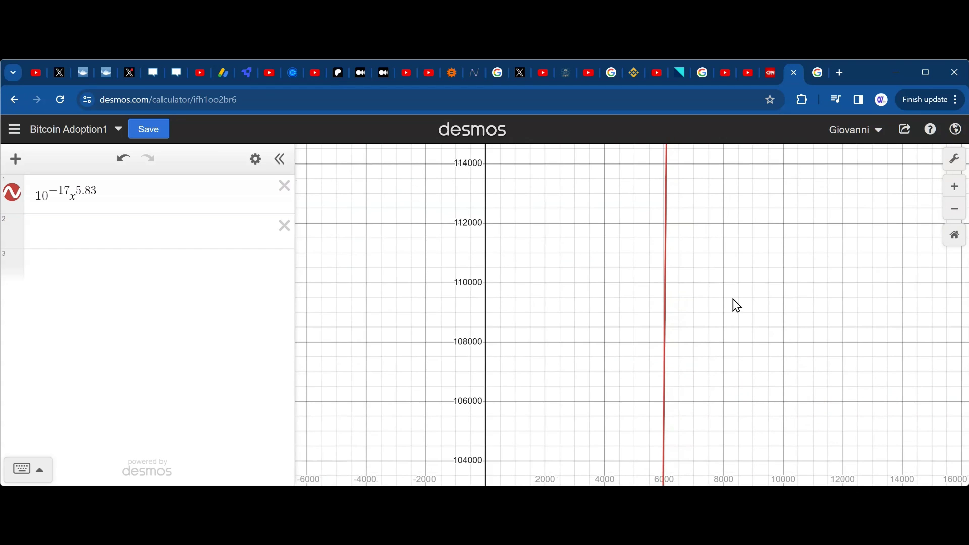
scroll(737, 305, "up", 10)
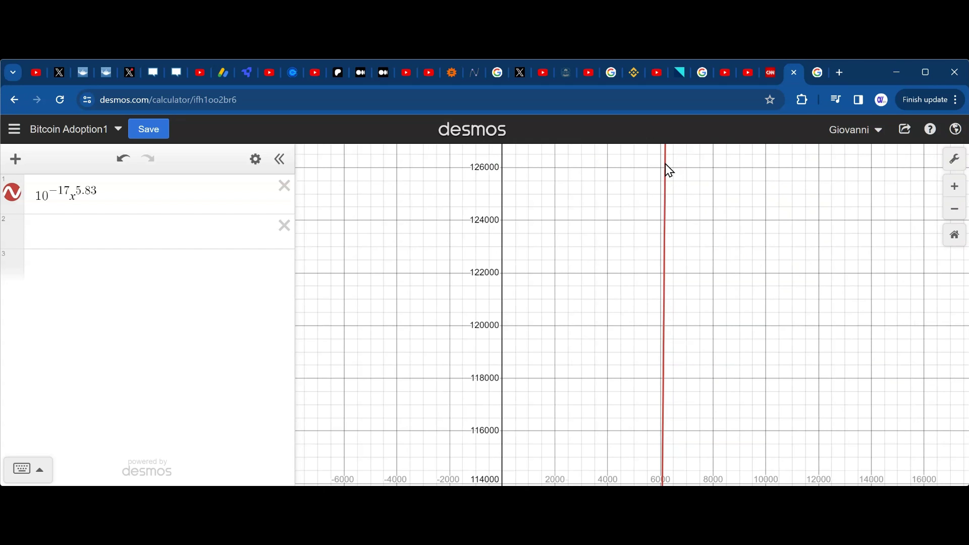
scroll(679, 228, "down", 5)
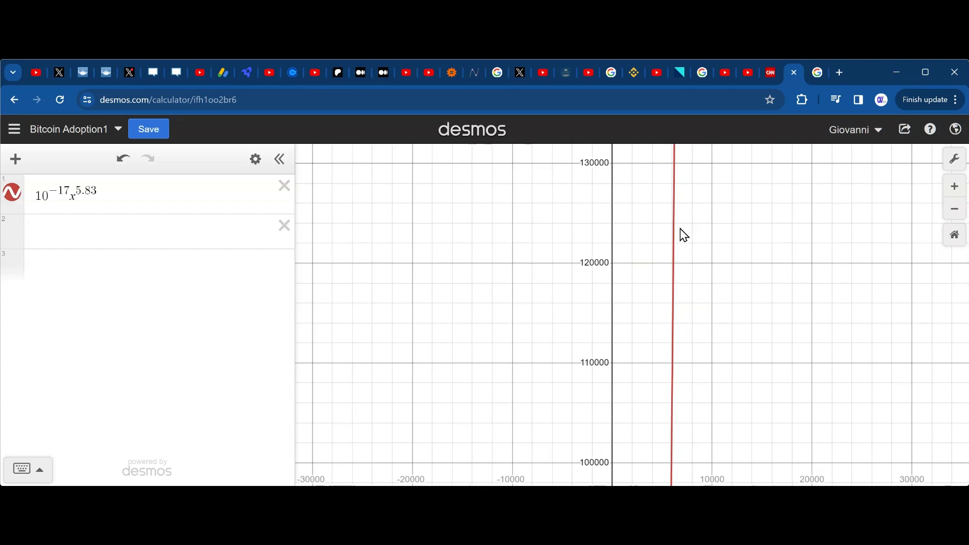
scroll(680, 229, "down", 5)
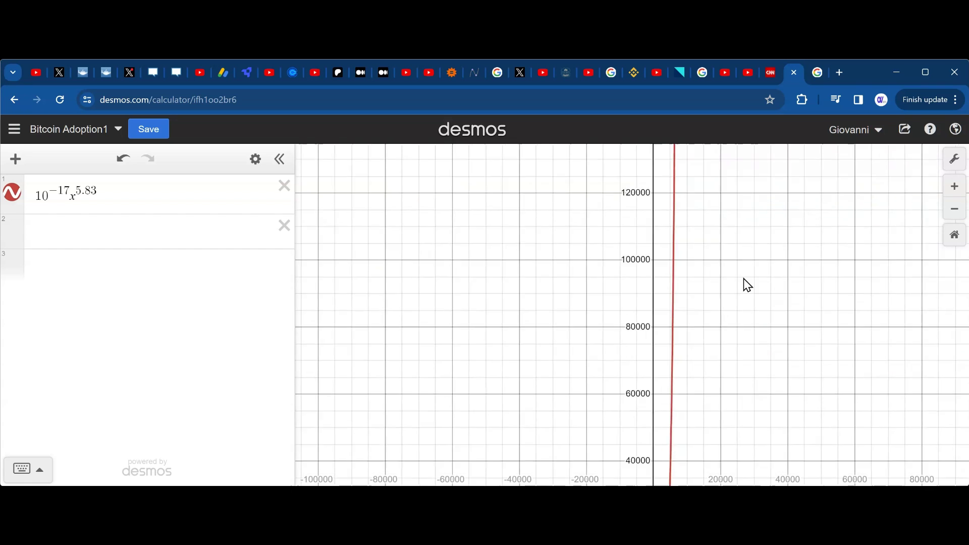
scroll(748, 286, "down", 5)
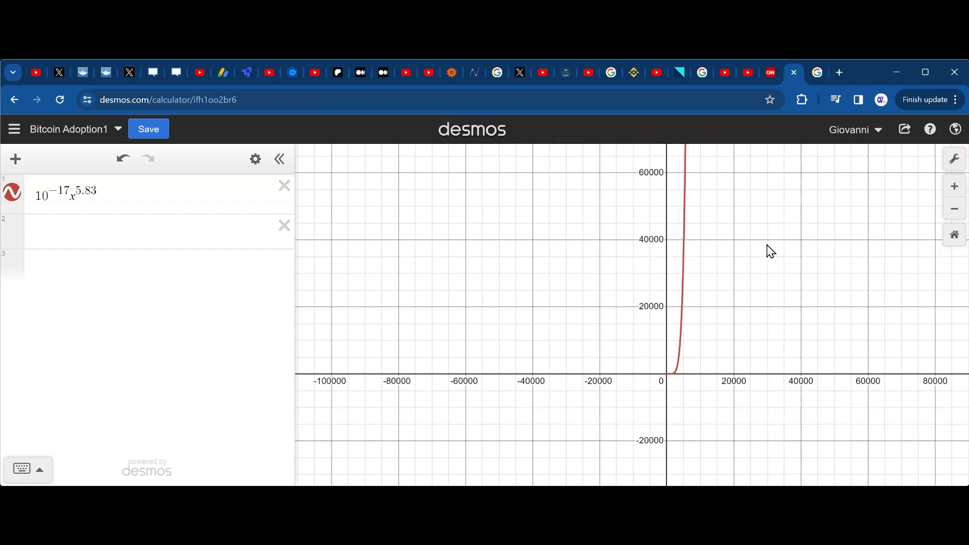
scroll(770, 251, "down", 1)
scroll(765, 247, "up", 3)
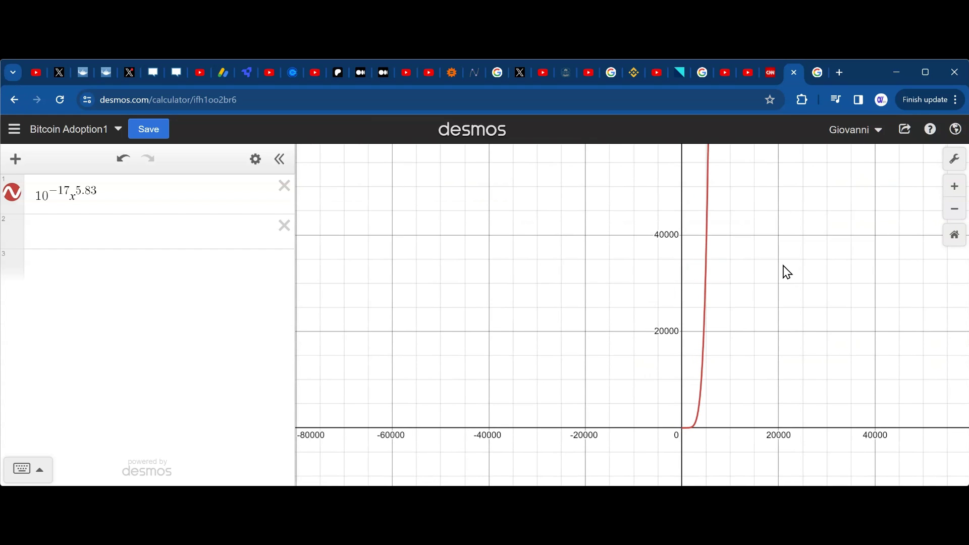
scroll(783, 267, "up", 3)
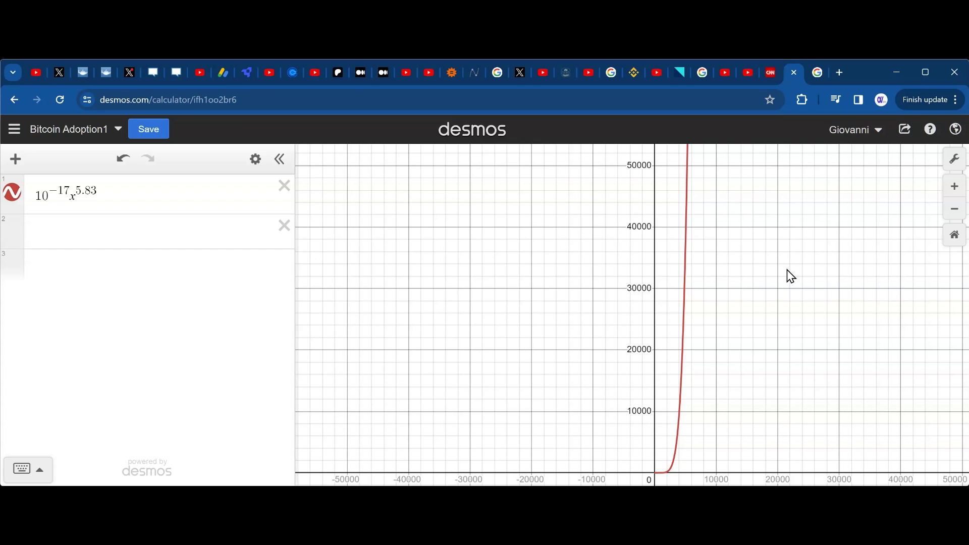
scroll(724, 352, "down", 3)
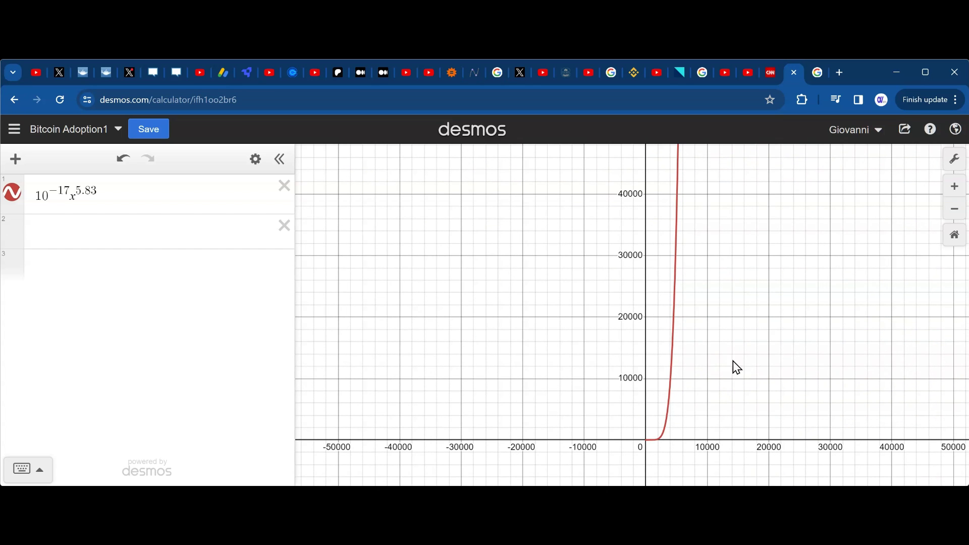